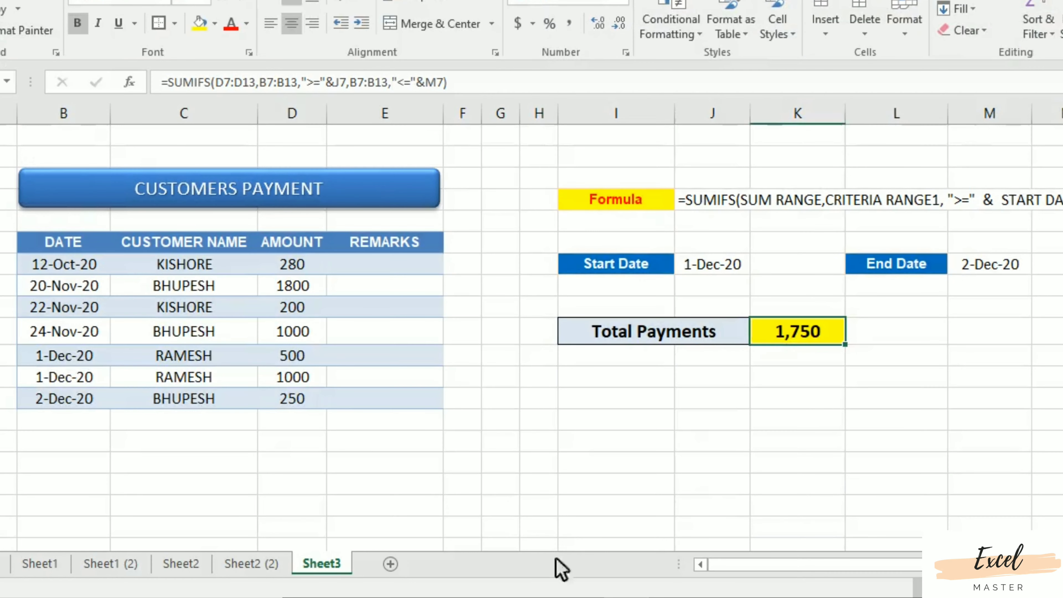
# Clear the Start Date (1-Dec-20) and End Date values.
pyautogui.click(413, 493)
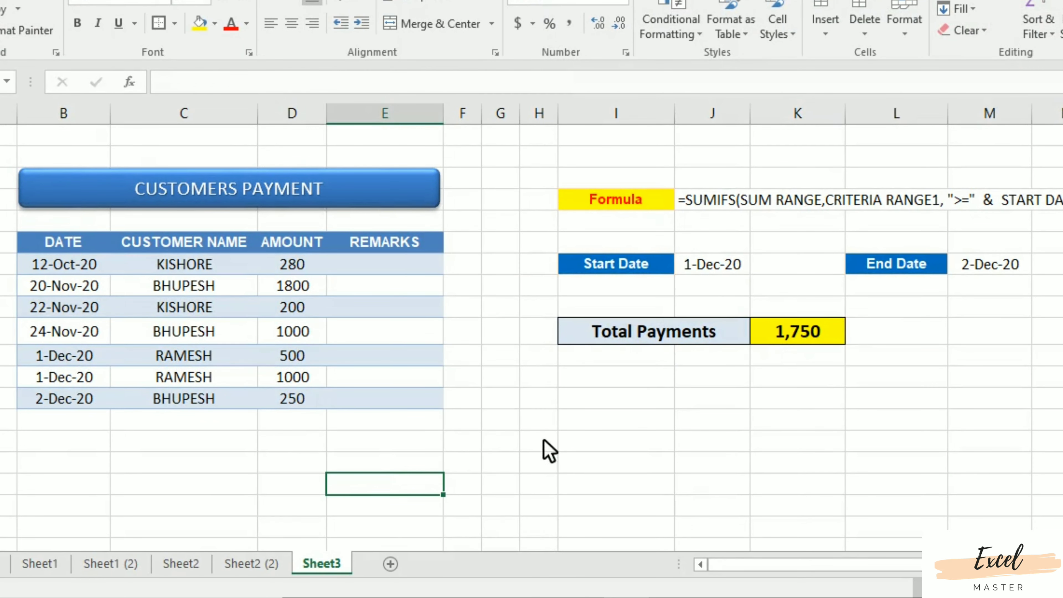
pyautogui.click(734, 273)
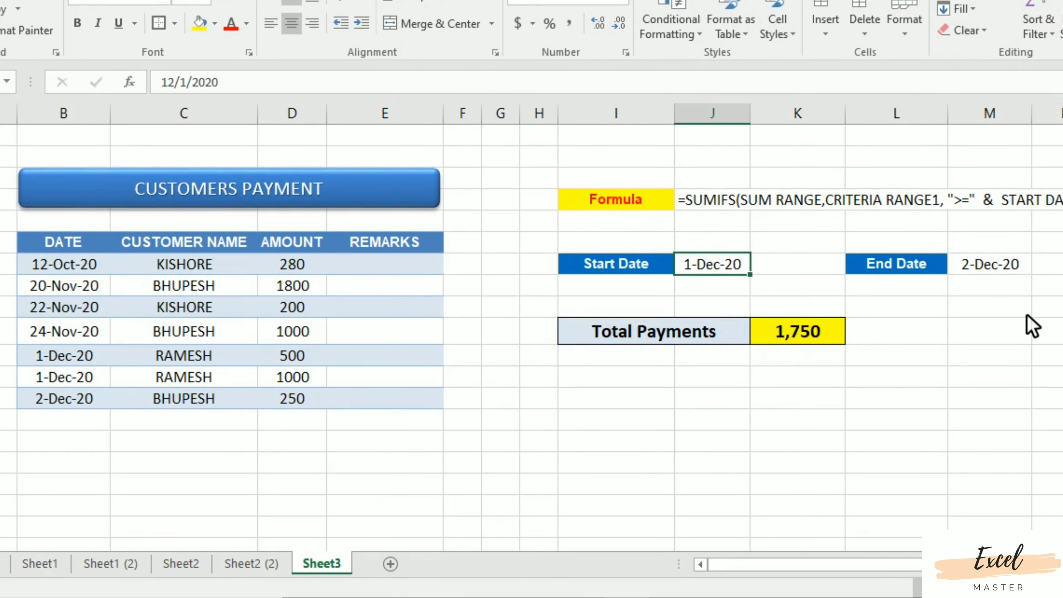
pyautogui.press('Delete')
pyautogui.click(1000, 267)
pyautogui.press('Delete')
# Select the December dates and their amounts to view them, with Total Payments still 0.
pyautogui.click(565, 412)
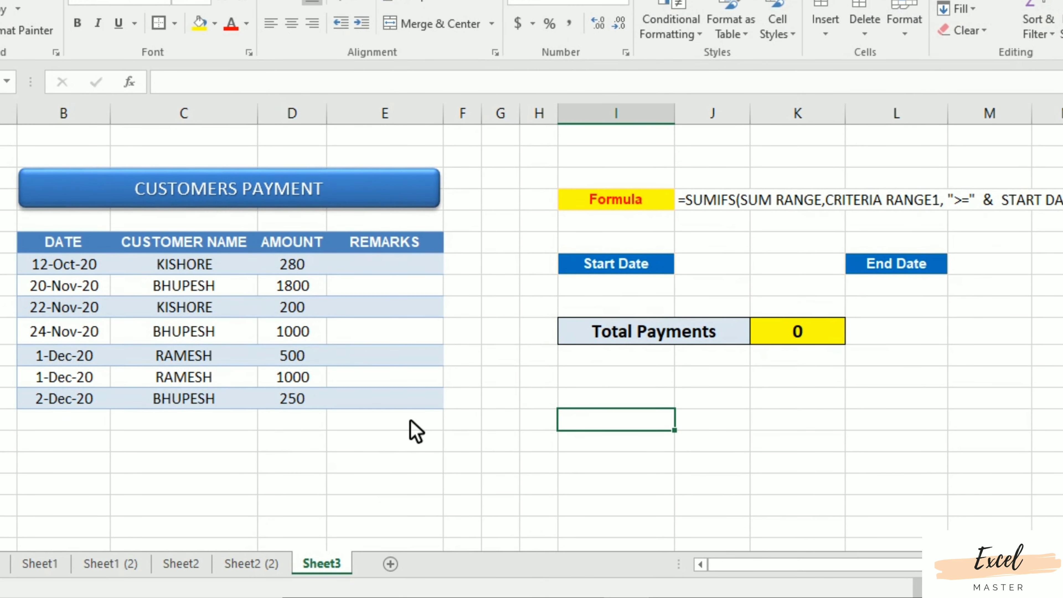
pyautogui.moveTo(57, 360); pyautogui.dragTo(78, 402)
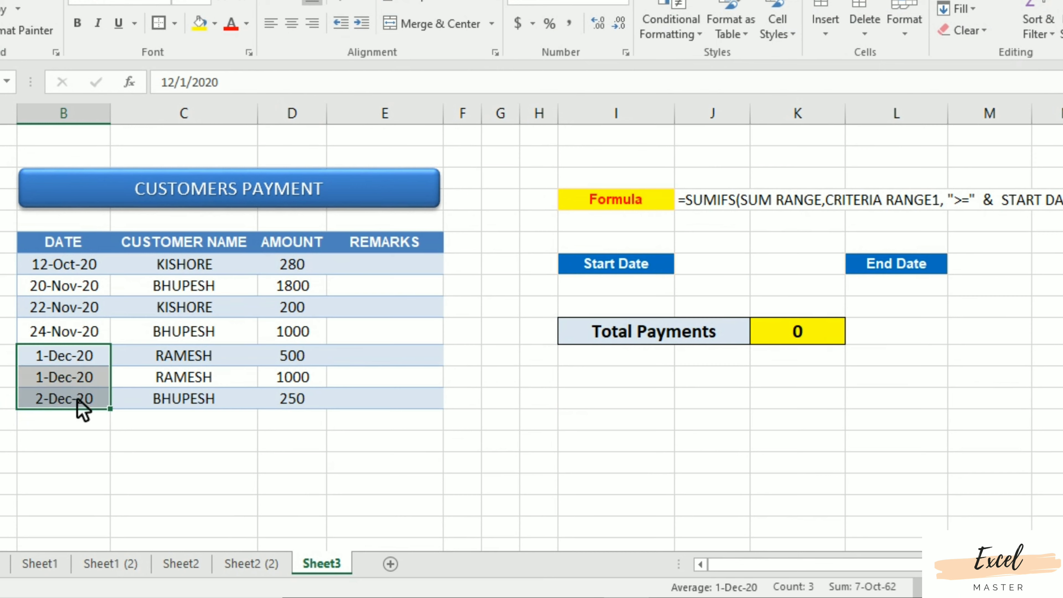
pyautogui.moveTo(308, 361); pyautogui.dragTo(312, 404)
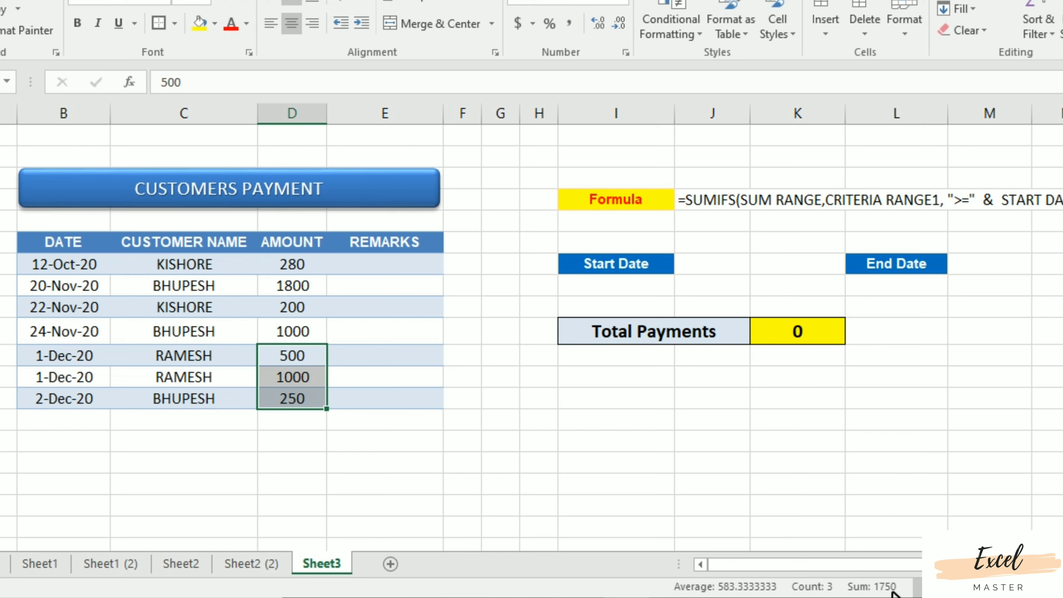
pyautogui.click(712, 270)
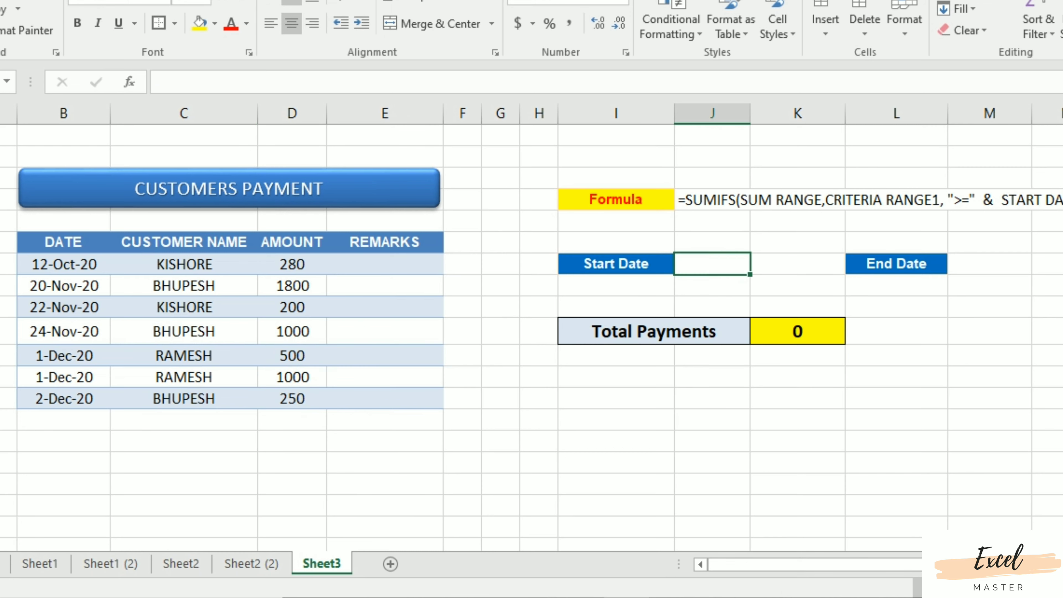
# Enter 12/1/20 as the Start Date and 12/2/20 as the End Date.
pyautogui.write('12/1/20')
pyautogui.press('Return')
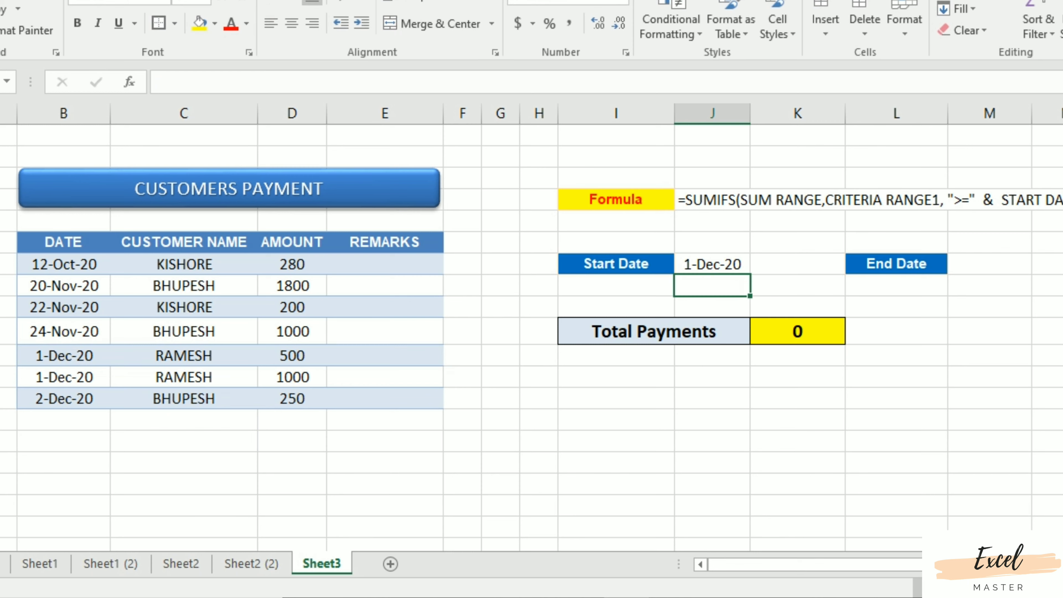
pyautogui.click(1009, 264)
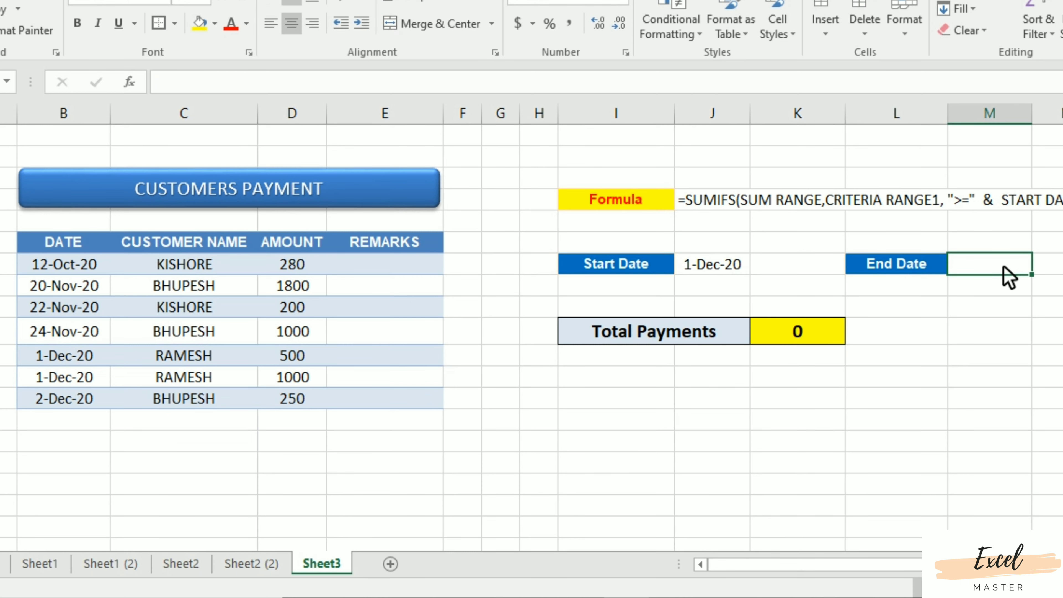
pyautogui.write('12/2/20')
pyautogui.press('Return')
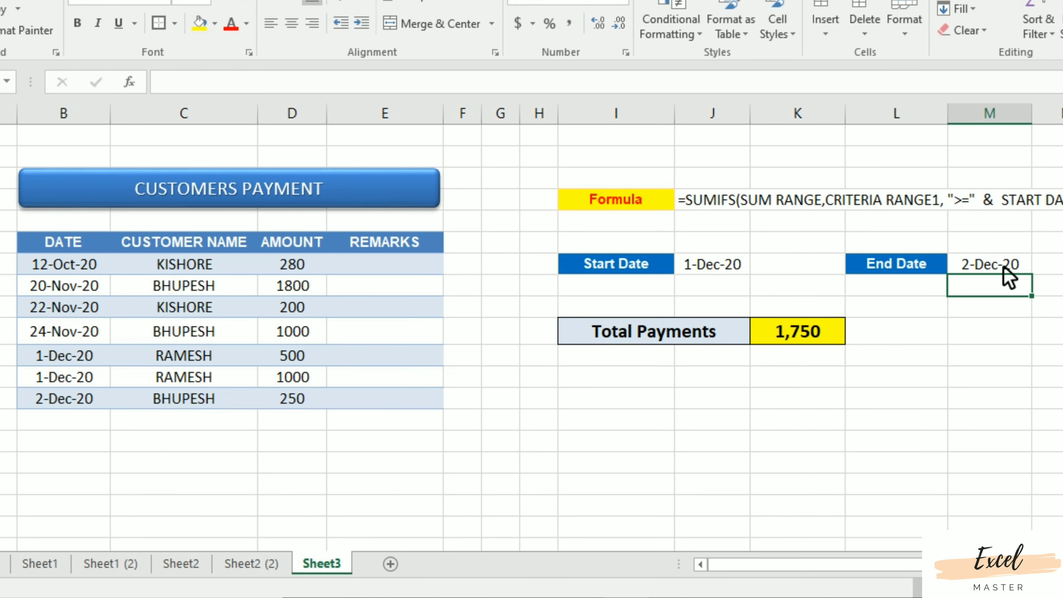
pyautogui.click(729, 265)
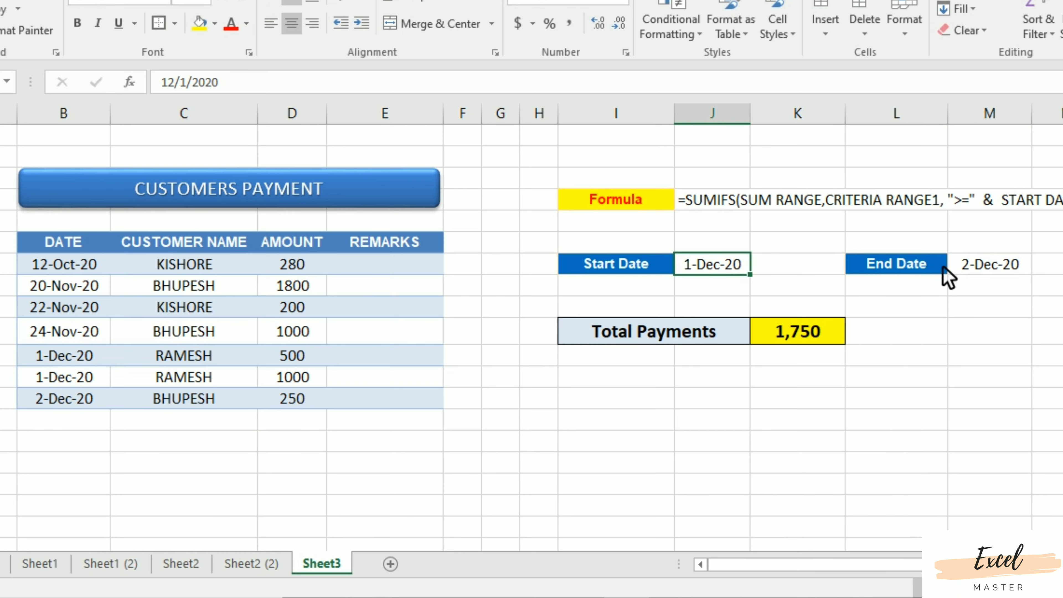
pyautogui.click(984, 268)
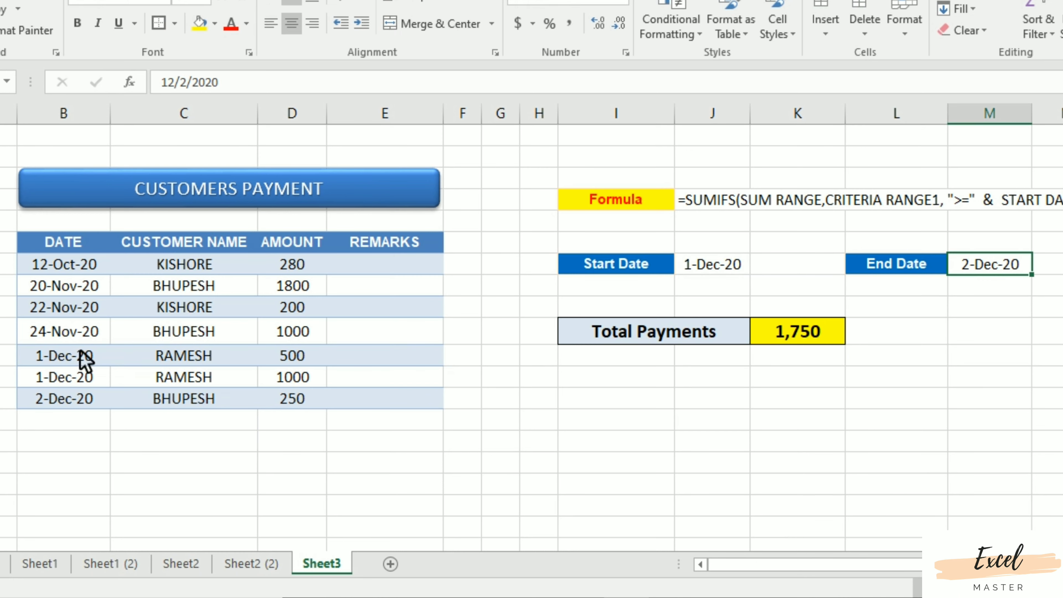
# Select the 1-Dec-20 to 2-Dec-20 dates and amounts to confirm the 1,750 sum.
pyautogui.click(81, 359)
pyautogui.moveTo(82, 361); pyautogui.dragTo(86, 400)
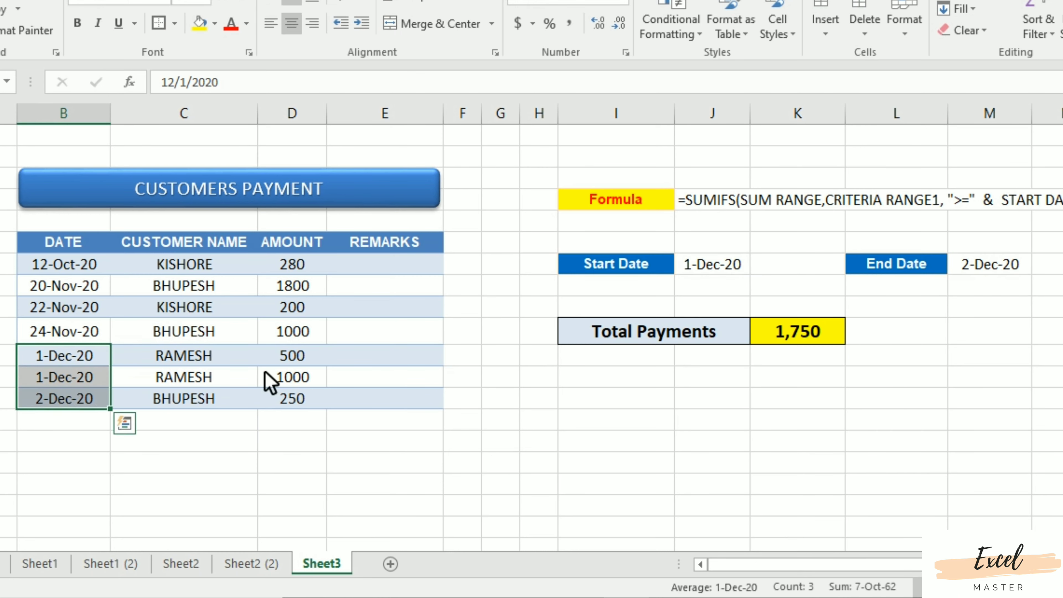
pyautogui.moveTo(293, 356); pyautogui.dragTo(310, 399)
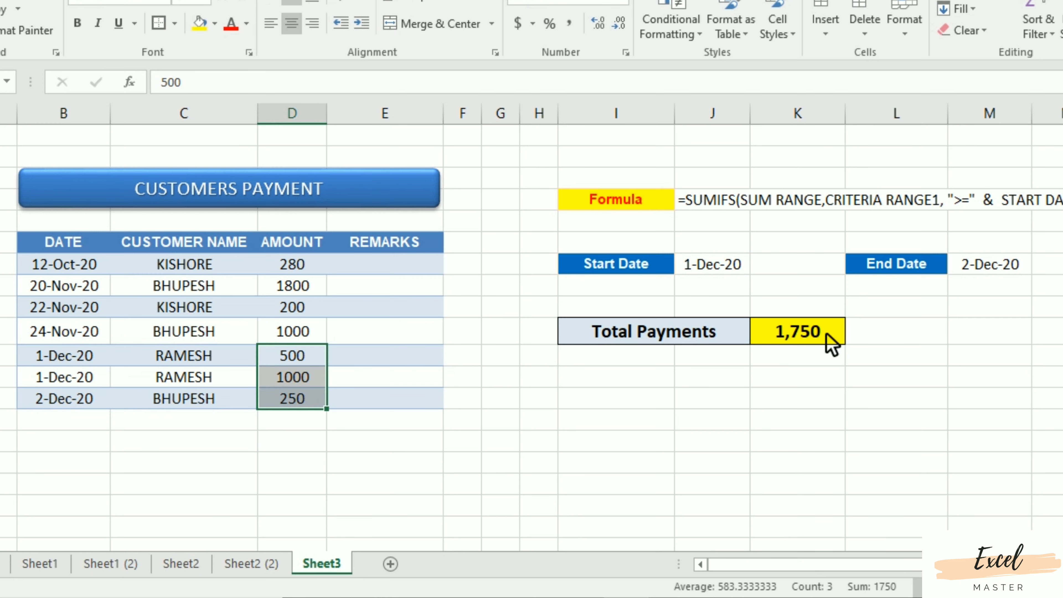
pyautogui.click(777, 404)
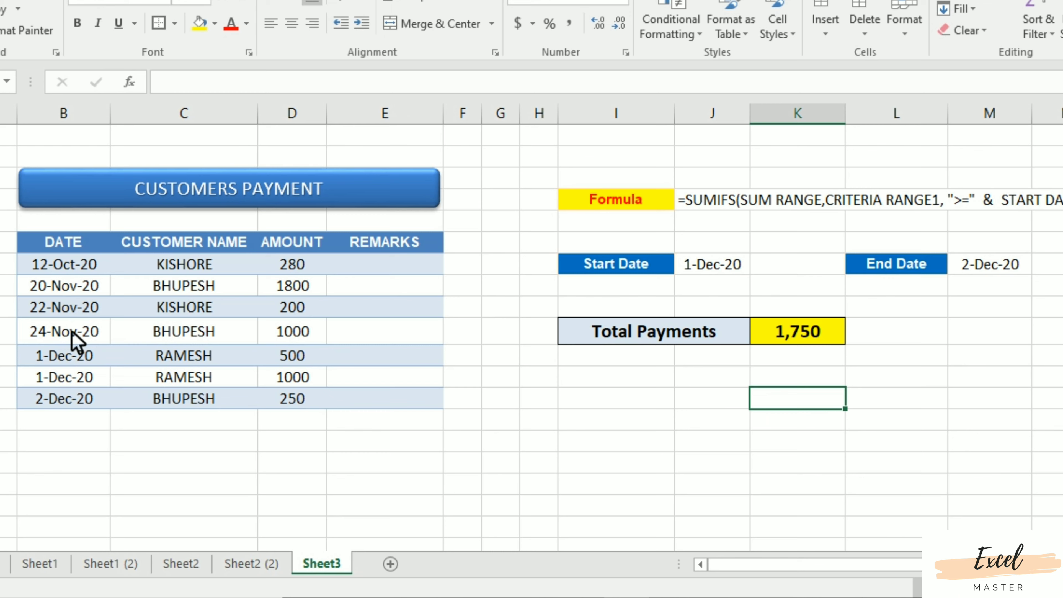
# Change the Start Date to 1-Oct-20 and the End Date to 30-Nov-20.
pyautogui.click(708, 262)
pyautogui.write('10/')
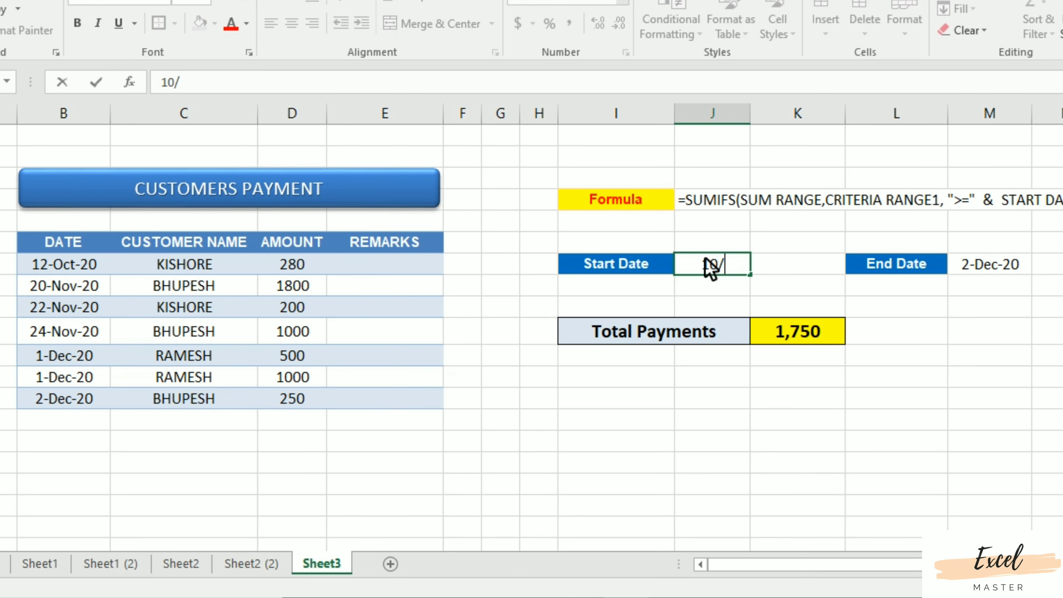
pyautogui.write('1')
pyautogui.press('Return')
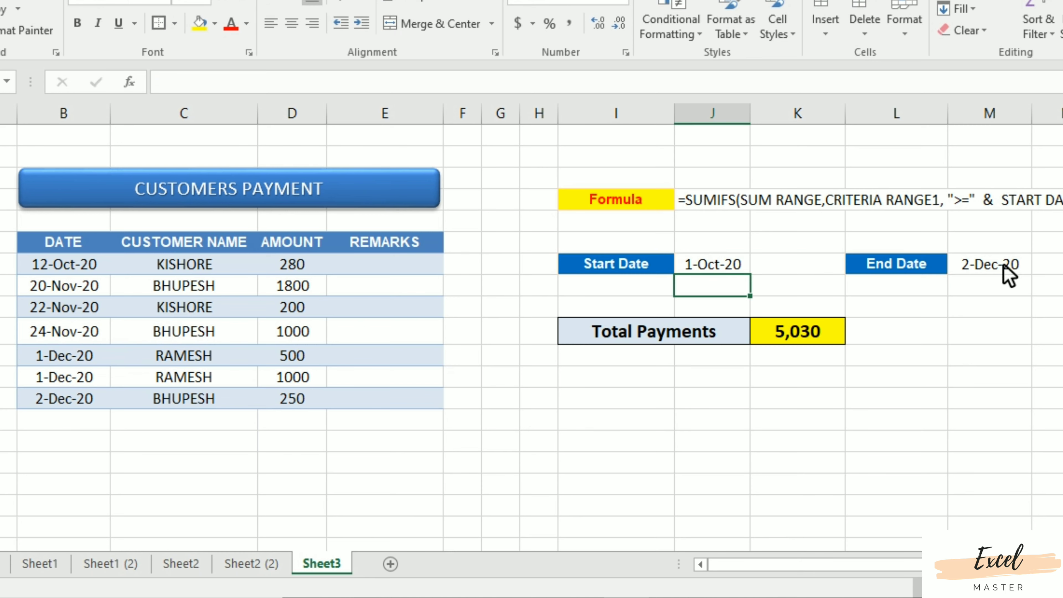
pyautogui.click(992, 268)
pyautogui.write('11')
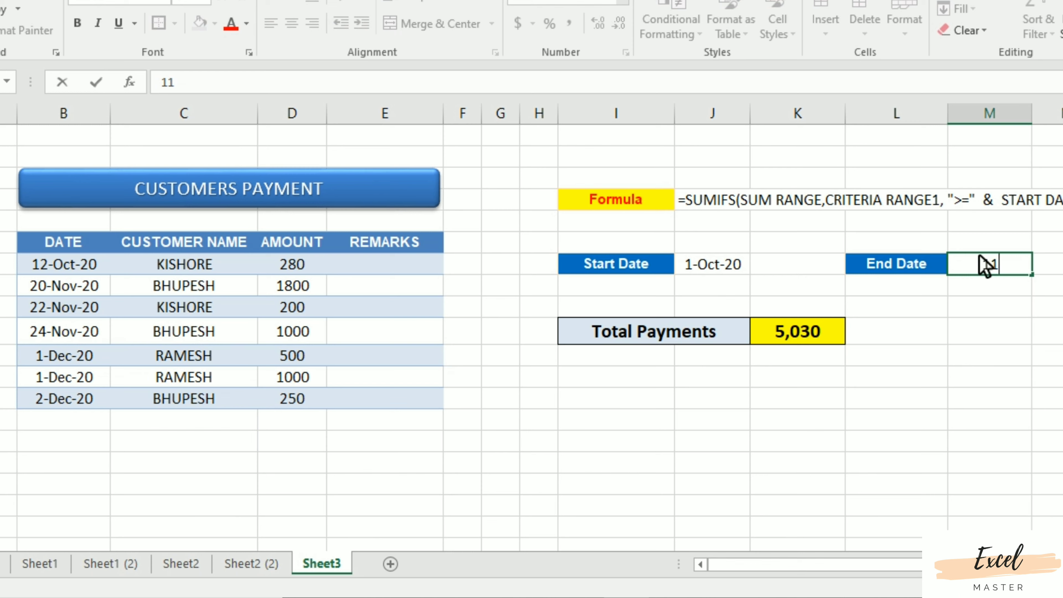
pyautogui.write('/30')
pyautogui.press('Return')
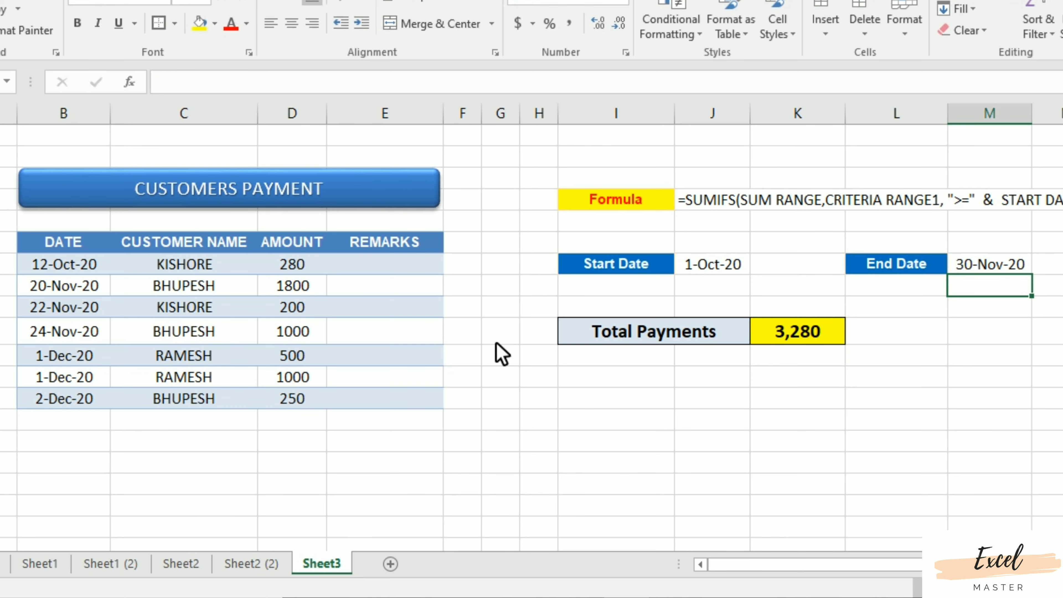
# Select the October–November dates and amounts to verify the 3,280 total.
pyautogui.moveTo(85, 268); pyautogui.dragTo(102, 341)
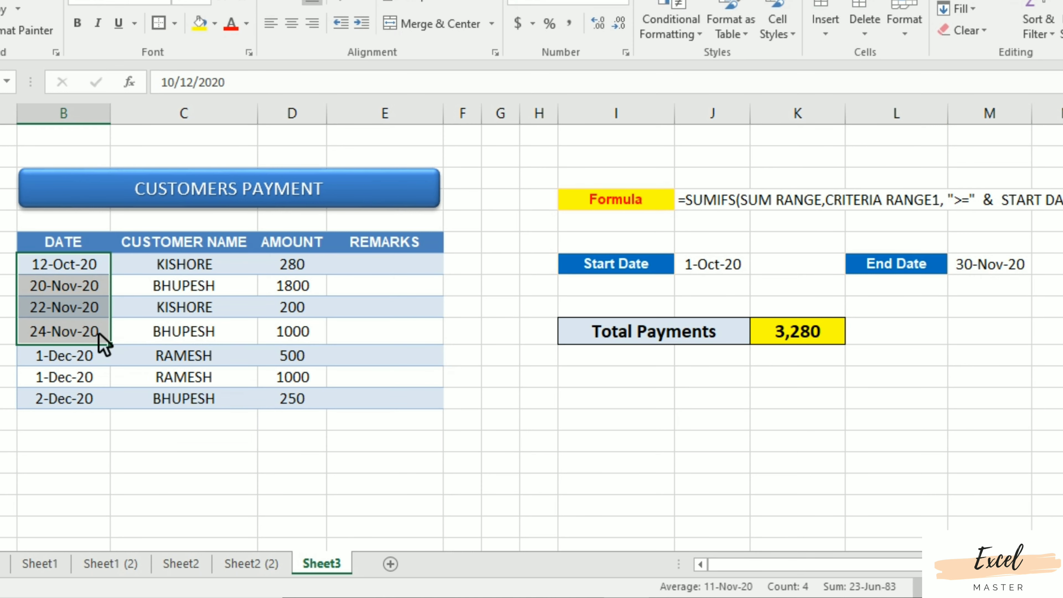
pyautogui.moveTo(299, 268); pyautogui.dragTo(309, 331)
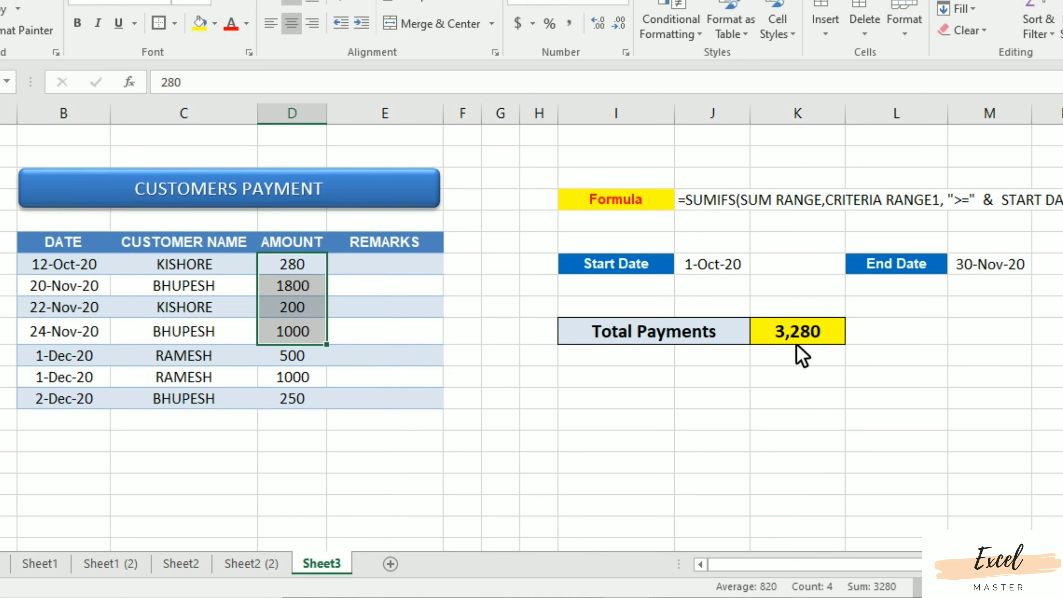
pyautogui.click(570, 427)
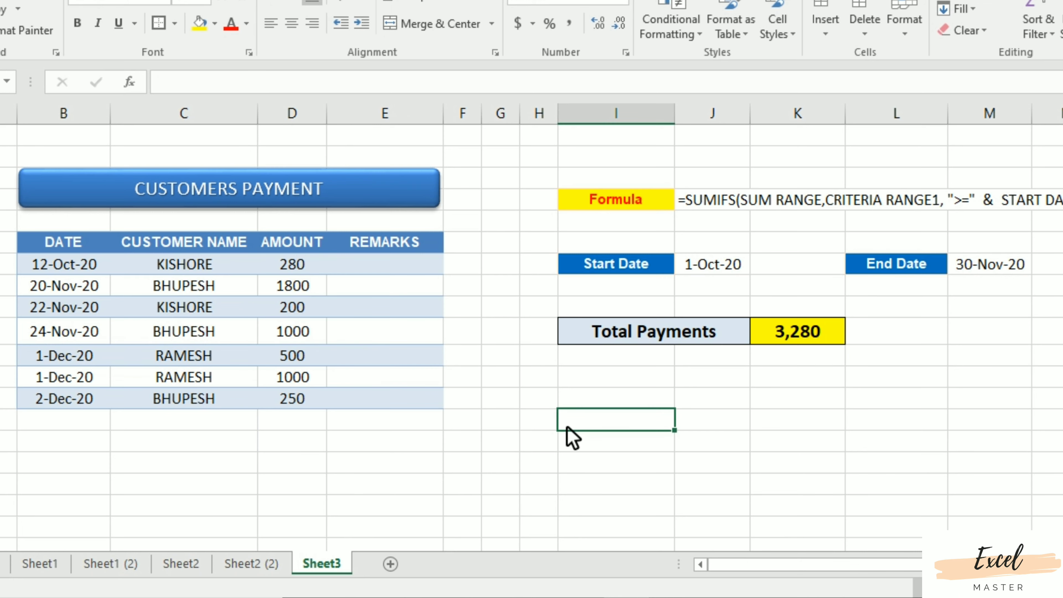
# Delete the SUMIFS formula from the Total Payments cell.
pyautogui.click(800, 338)
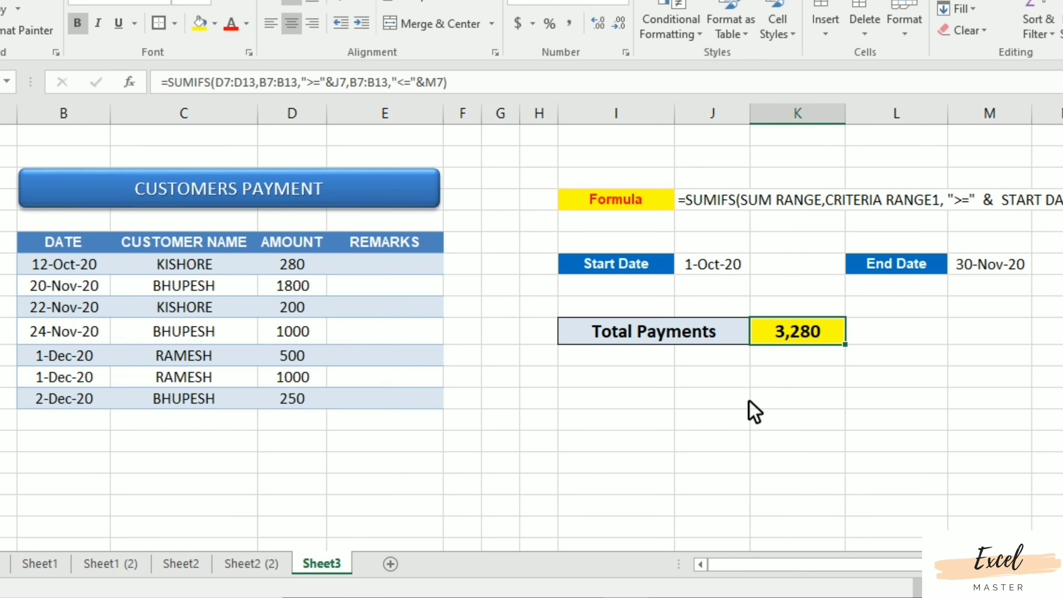
pyautogui.press('Delete')
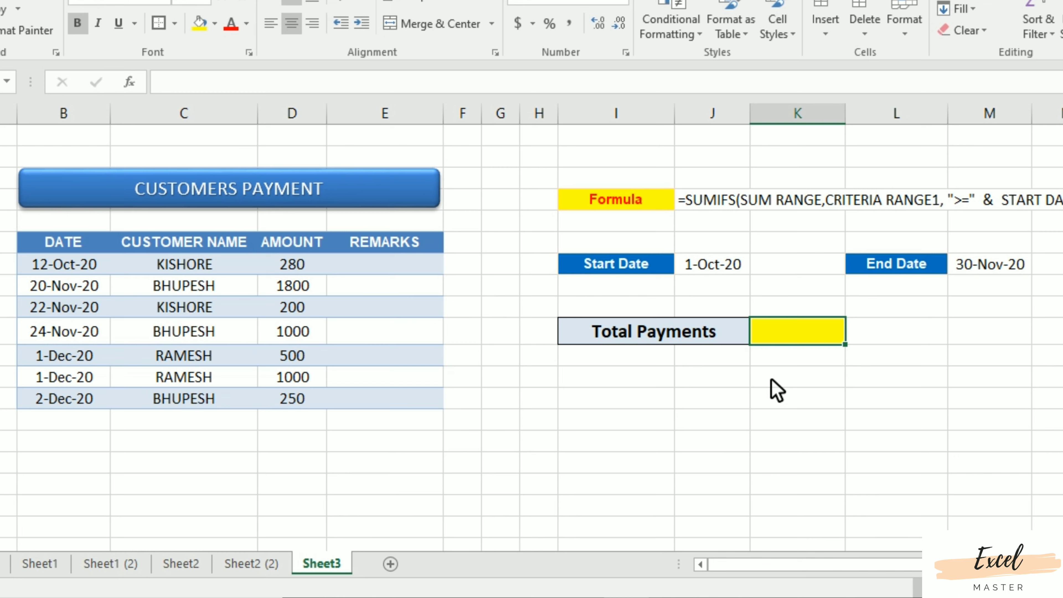
# Begin a SUMIFS in Total Payments summing D7:D13 where B7:B13 is >= the Start Date.
pyautogui.write('=')
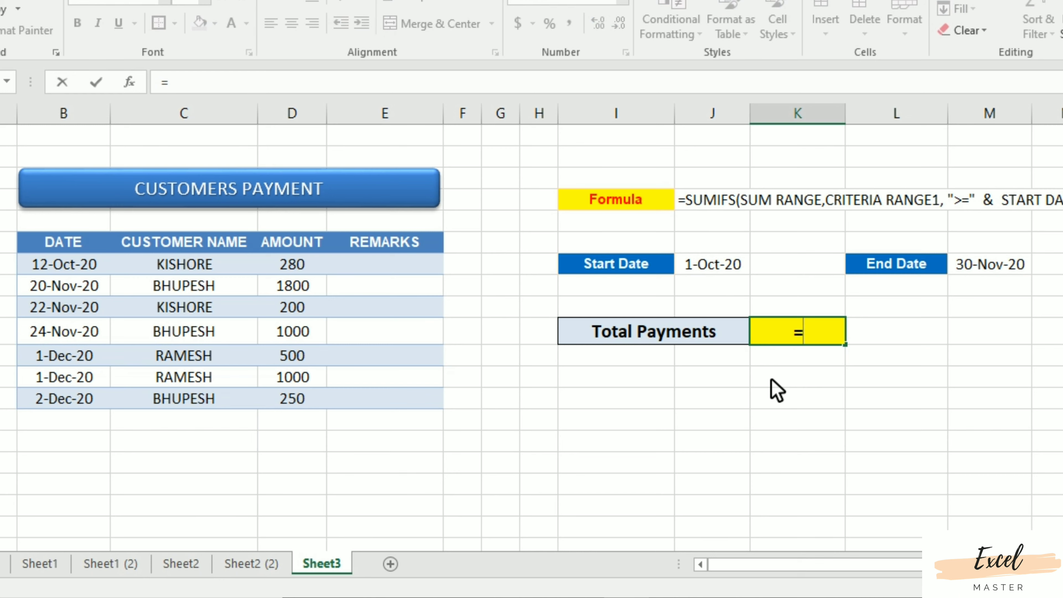
pyautogui.write('sumif')
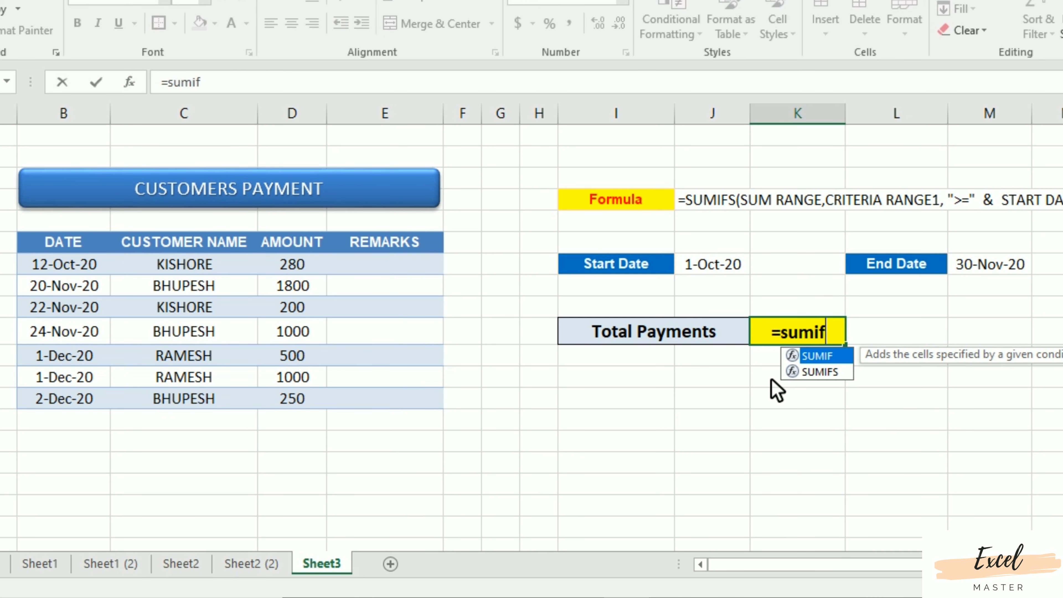
pyautogui.write('s(')
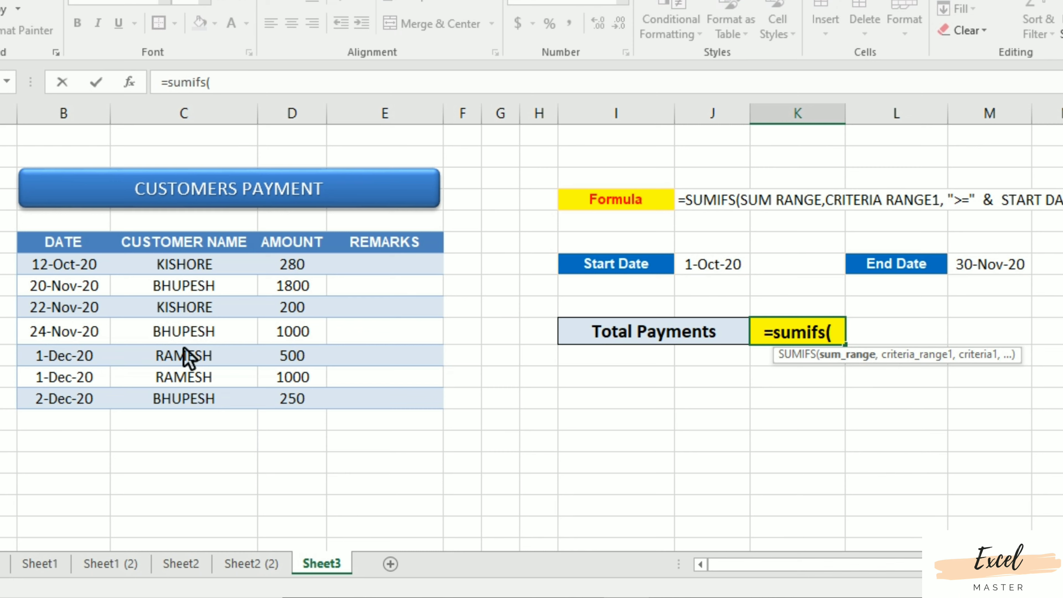
pyautogui.moveTo(299, 266); pyautogui.dragTo(301, 408)
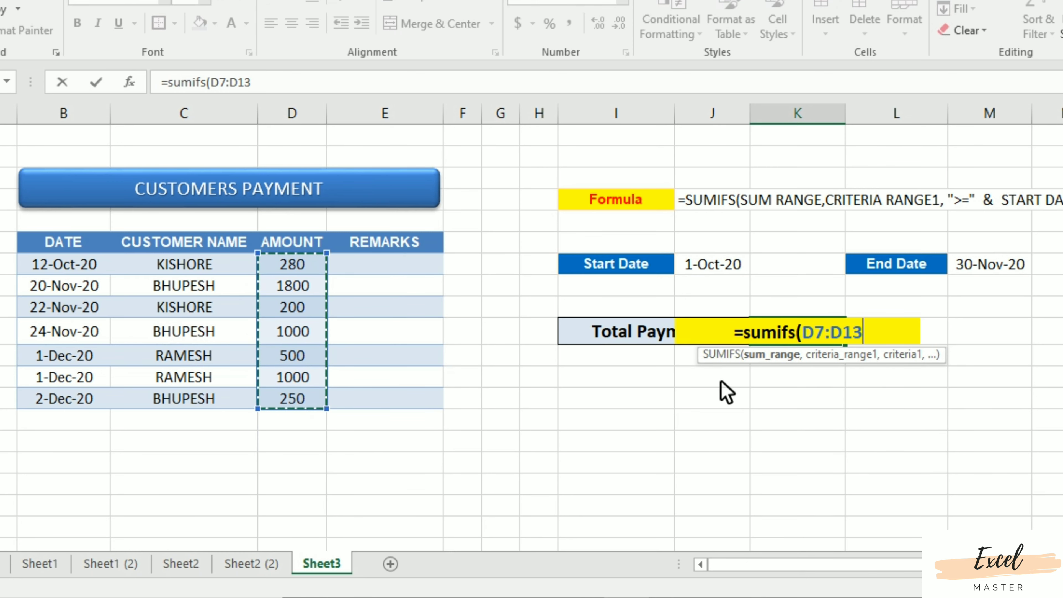
pyautogui.write(',')
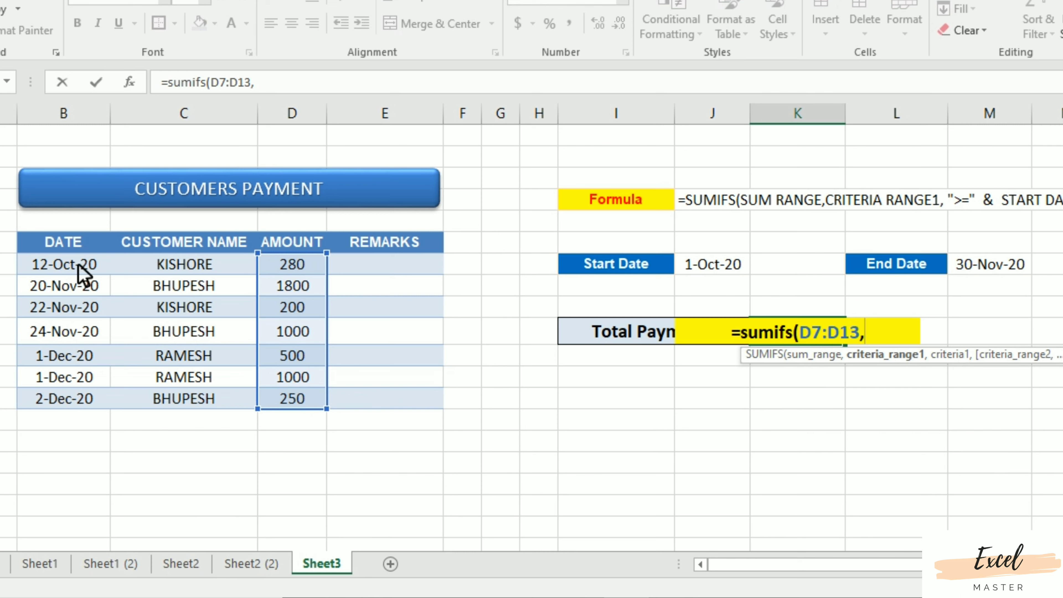
pyautogui.moveTo(77, 266); pyautogui.dragTo(83, 400)
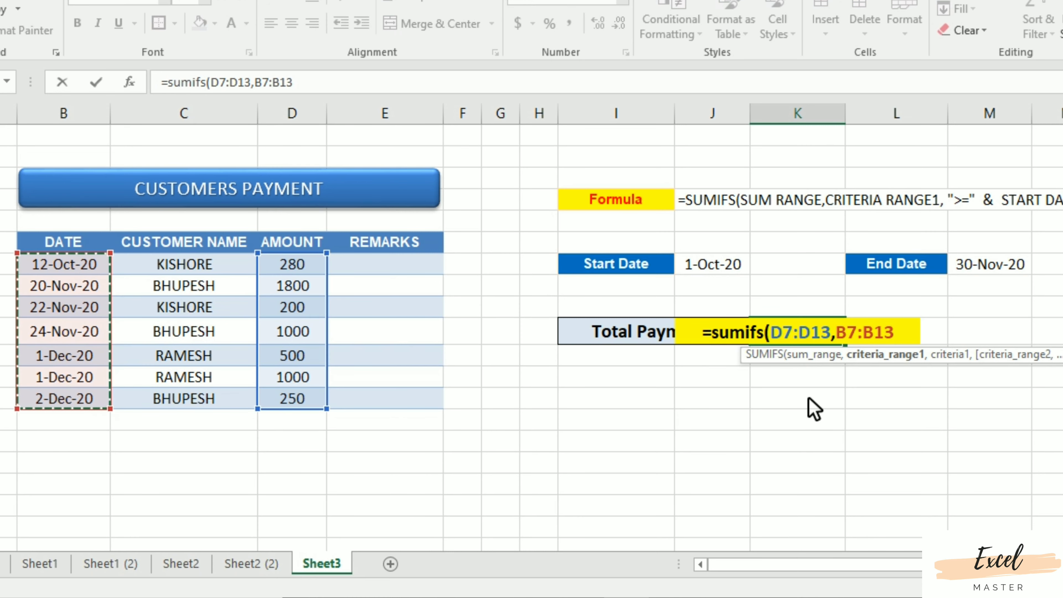
pyautogui.write(',')
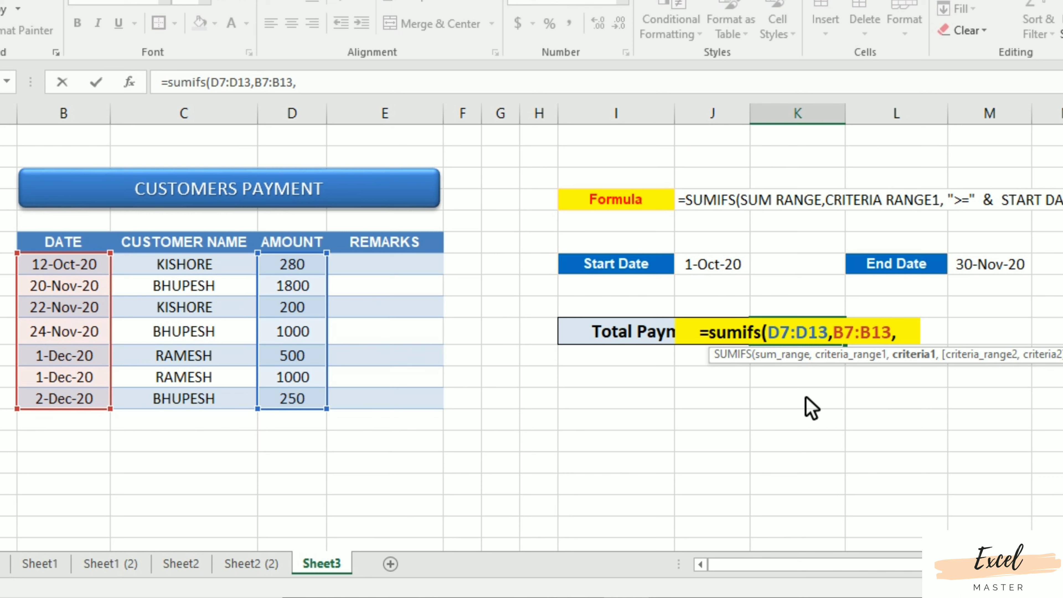
pyautogui.write('"')
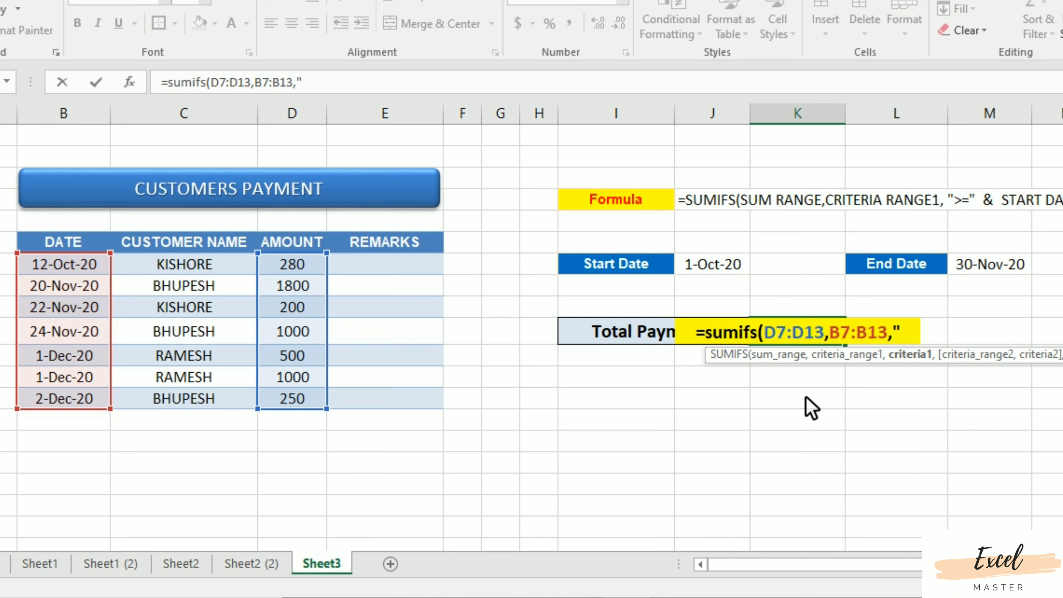
pyautogui.write('>=')
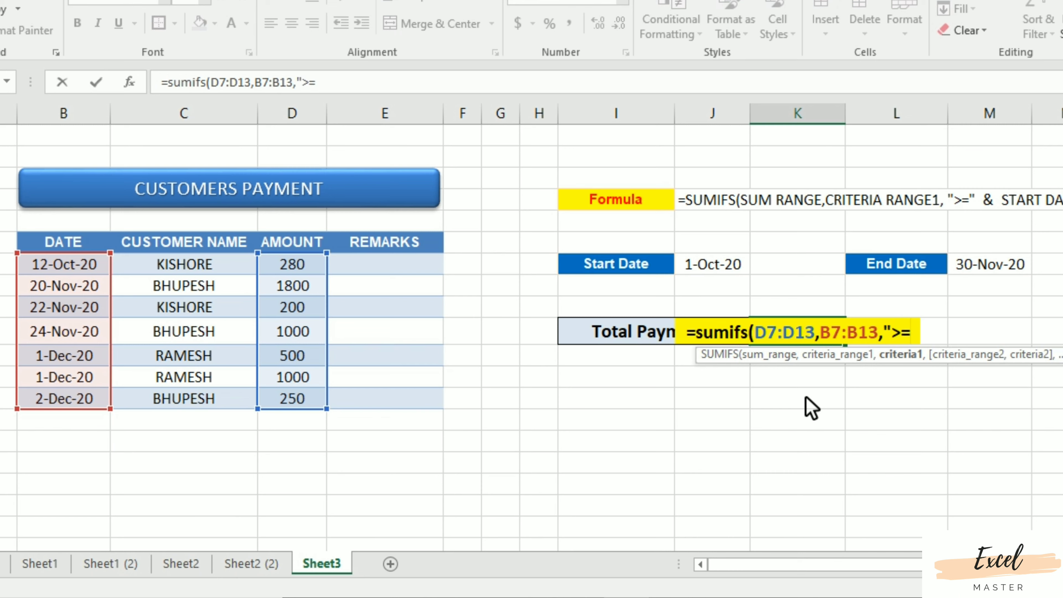
pyautogui.write('"')
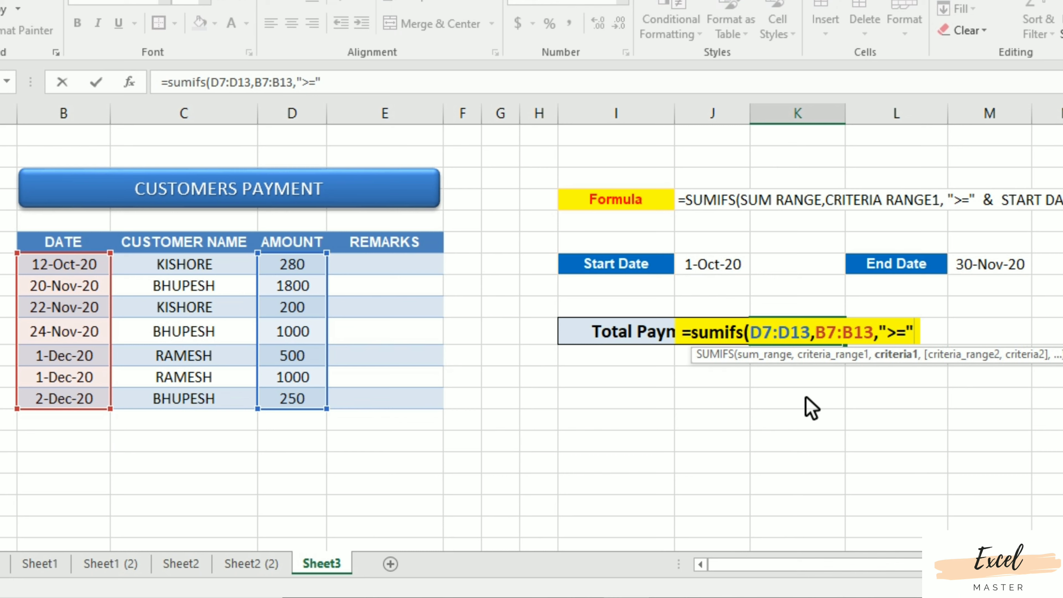
pyautogui.write('&')
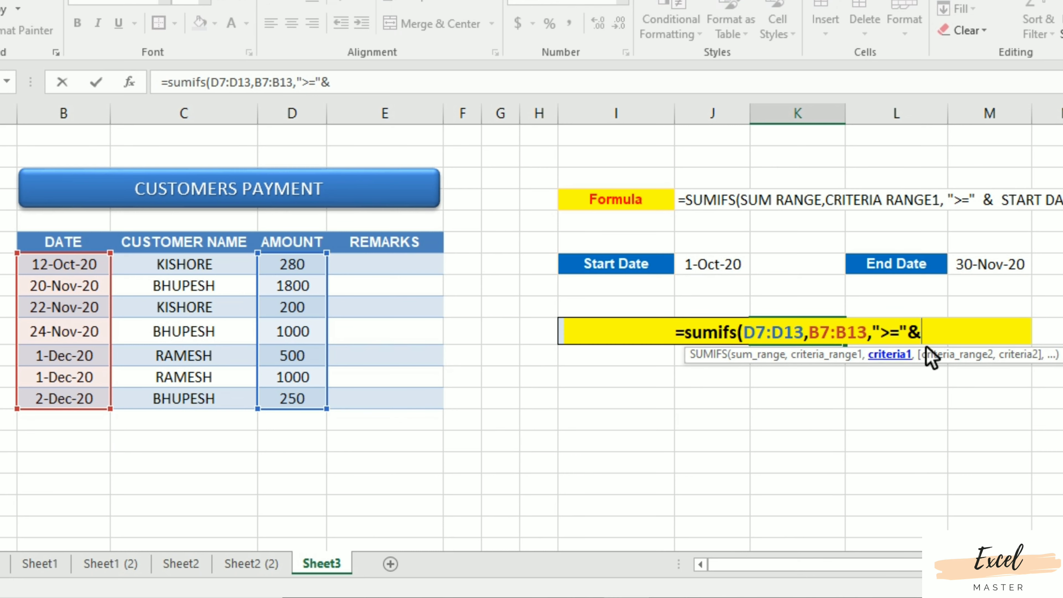
pyautogui.click(717, 269)
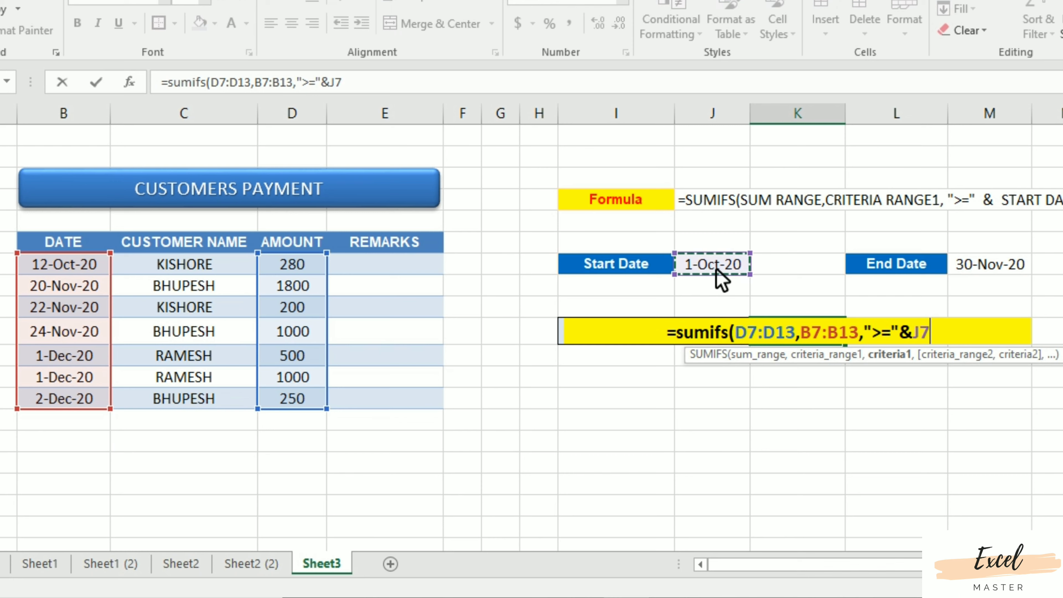
# Add the criterion B7:B13 <= End Date and commit the formula, showing 3,280.
pyautogui.write(',')
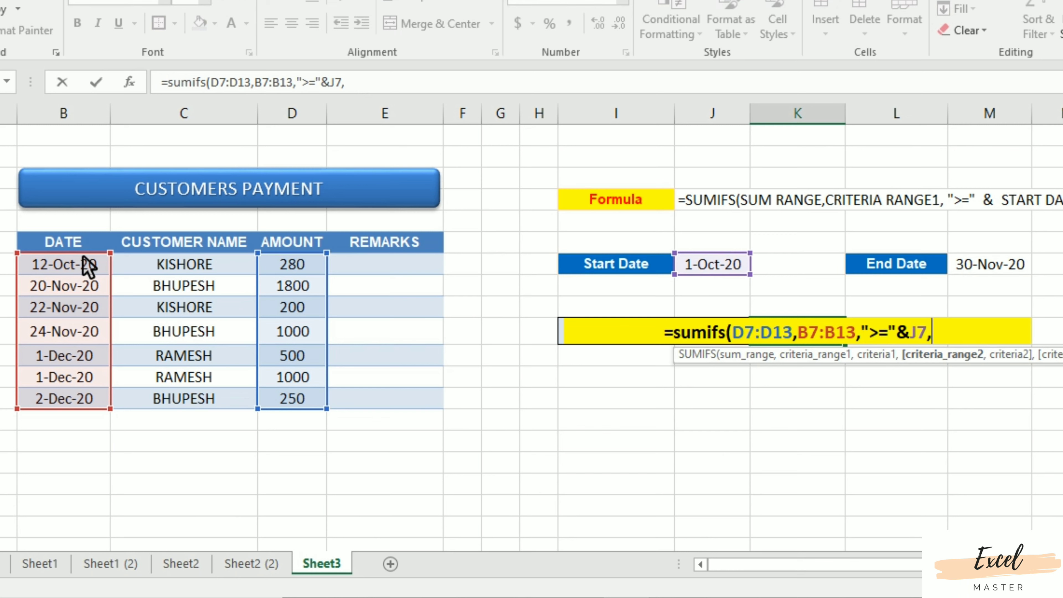
pyautogui.moveTo(84, 266); pyautogui.dragTo(90, 402)
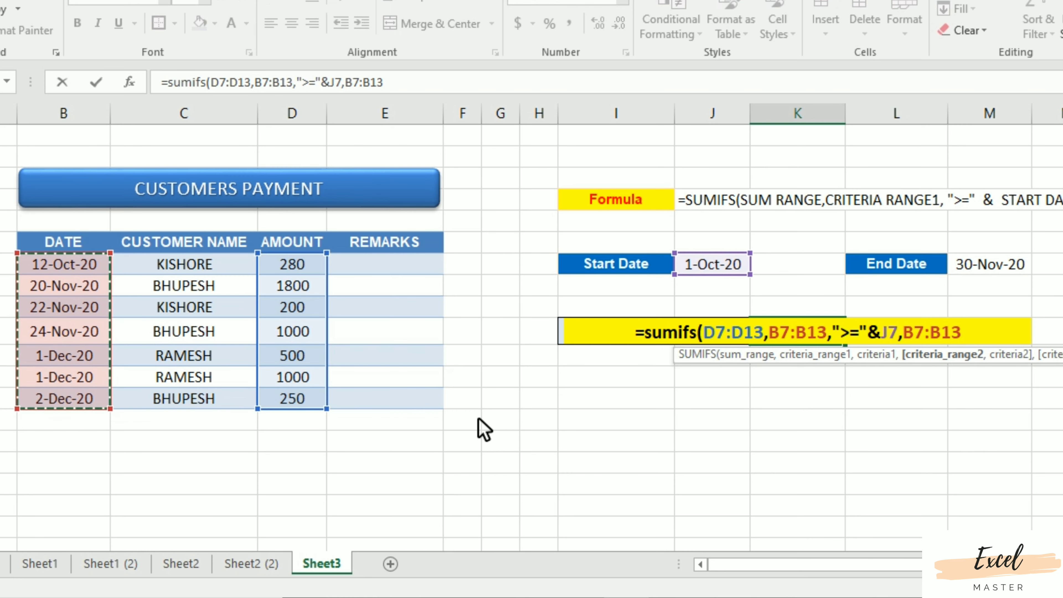
pyautogui.write(',')
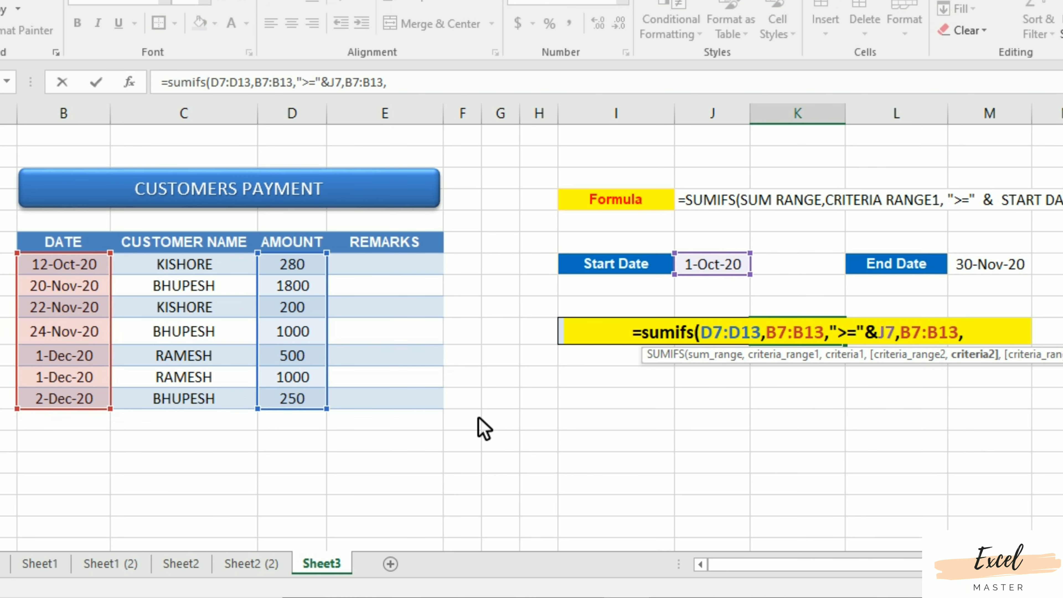
pyautogui.write('"')
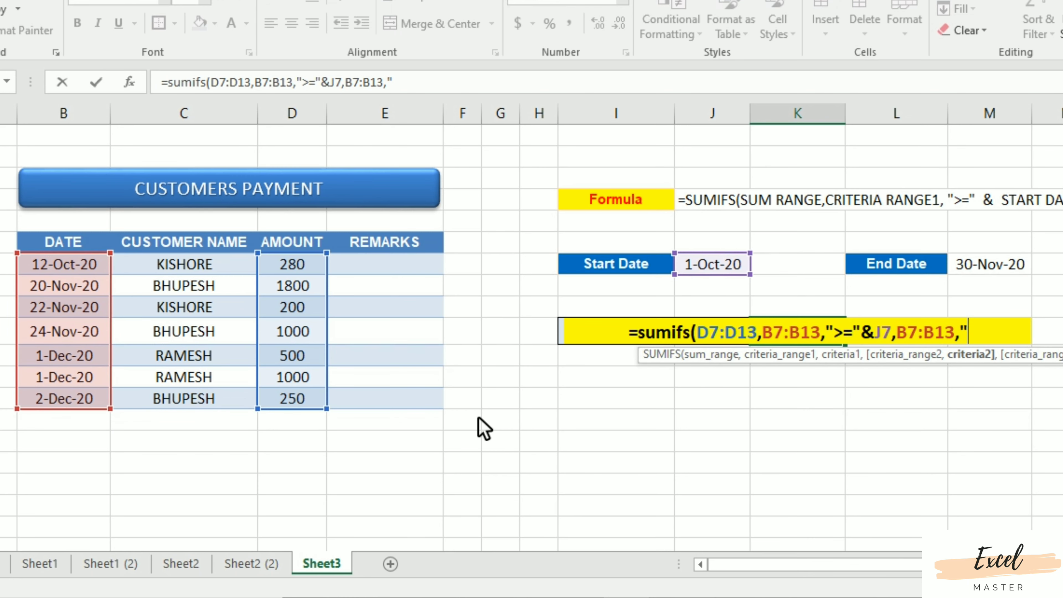
pyautogui.write('<="')
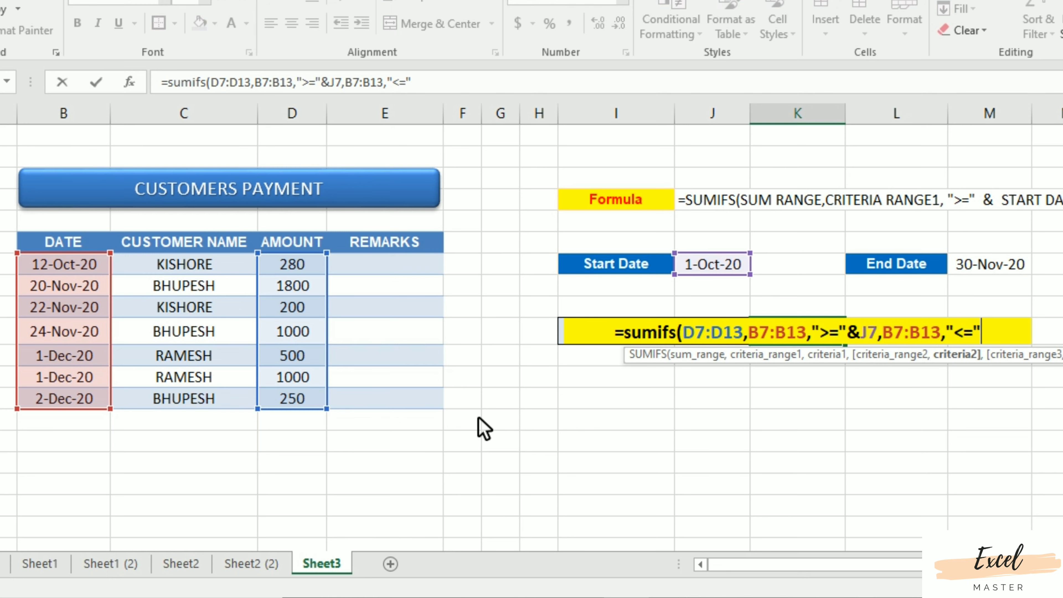
pyautogui.write('&')
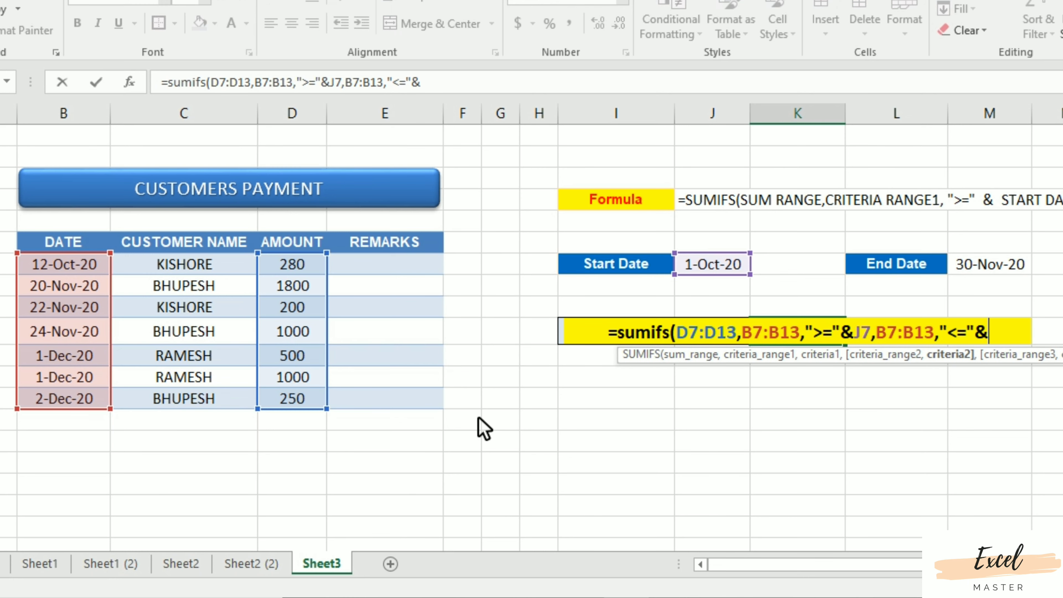
pyautogui.click(995, 268)
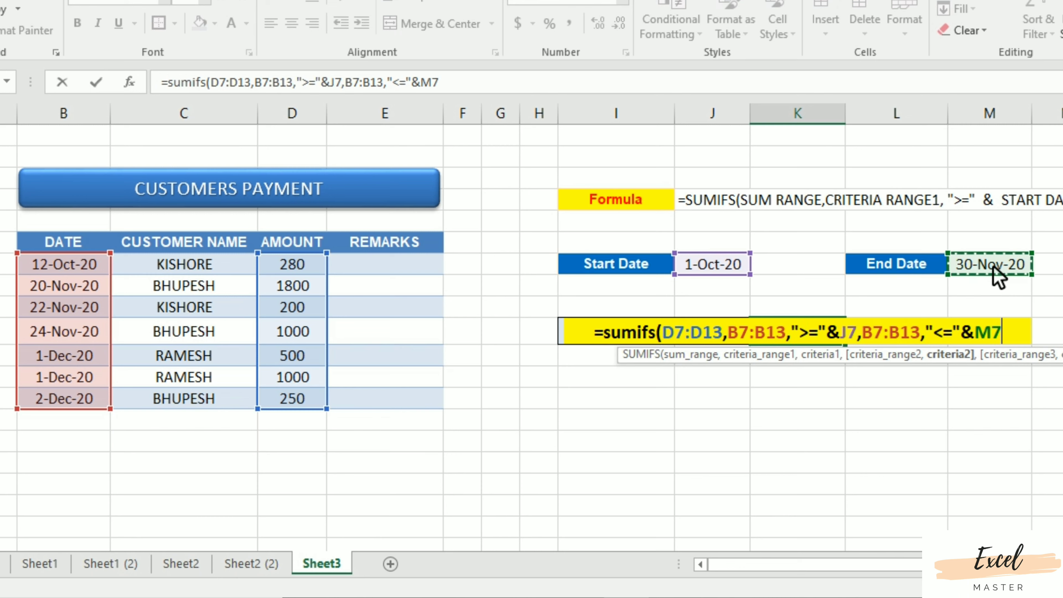
pyautogui.write(')')
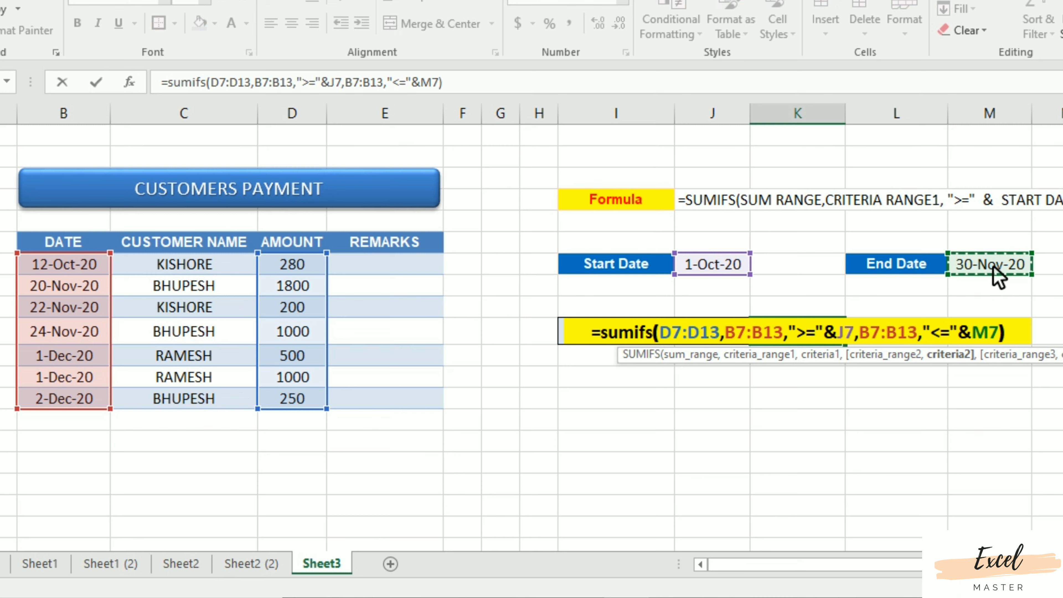
pyautogui.press('Return')
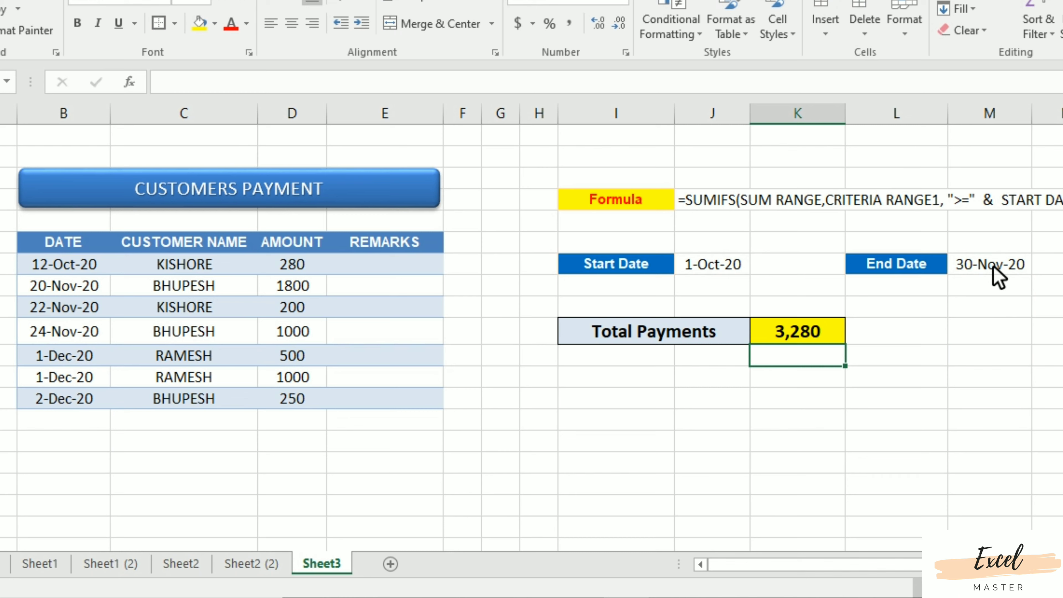
# Inspect both date cells and check the October–November amounts sum.
pyautogui.click(719, 269)
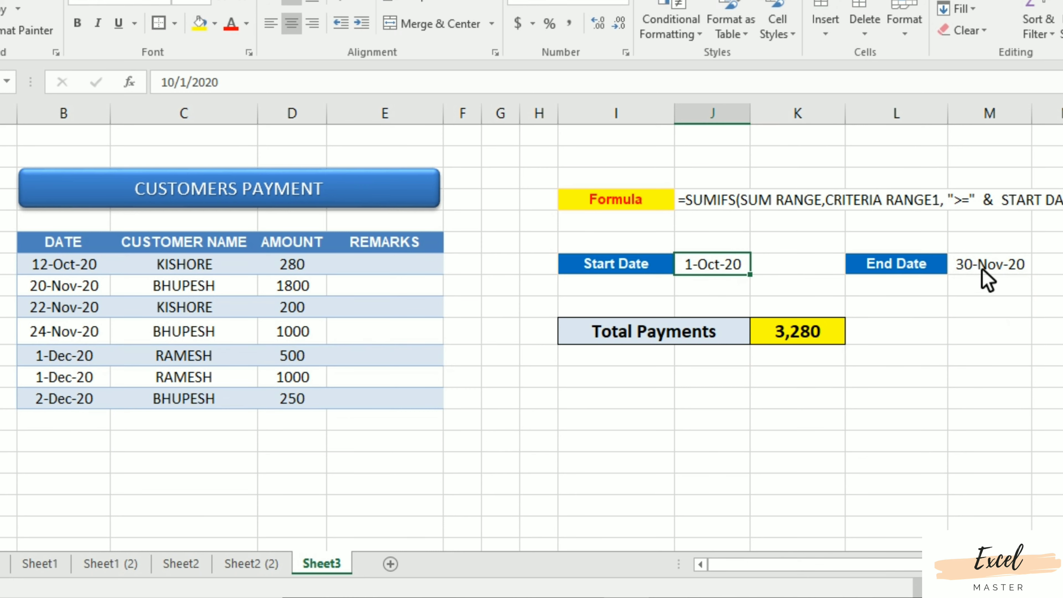
pyautogui.click(986, 279)
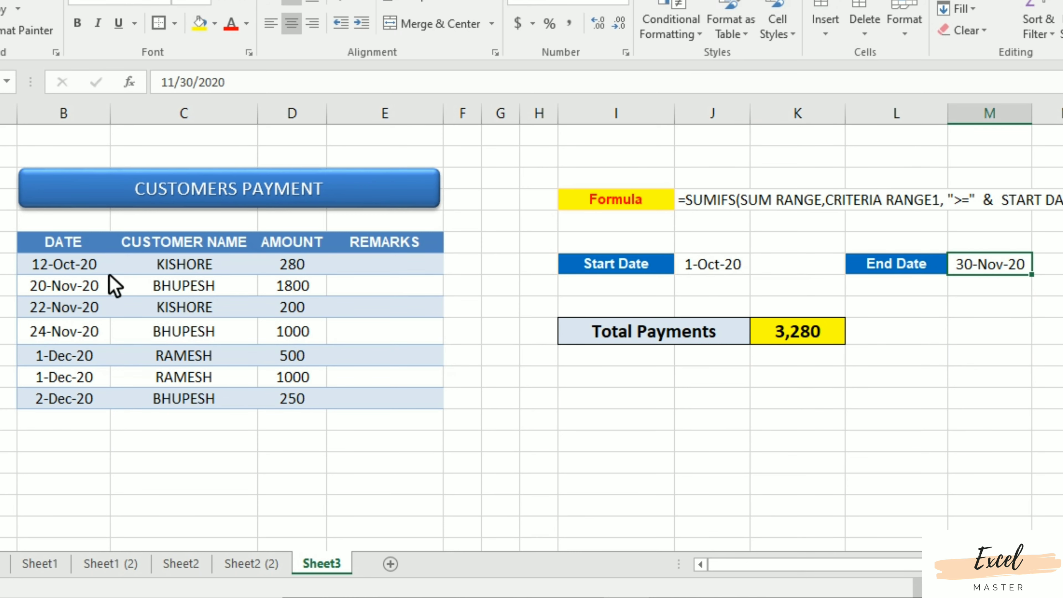
pyautogui.moveTo(89, 270); pyautogui.dragTo(90, 338)
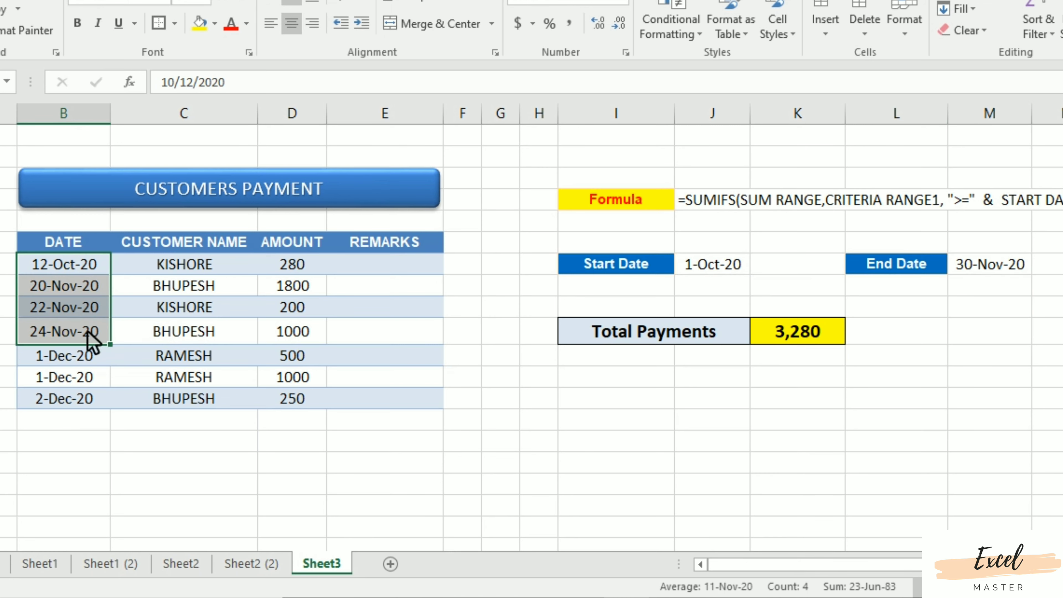
pyautogui.moveTo(299, 266); pyautogui.dragTo(308, 332)
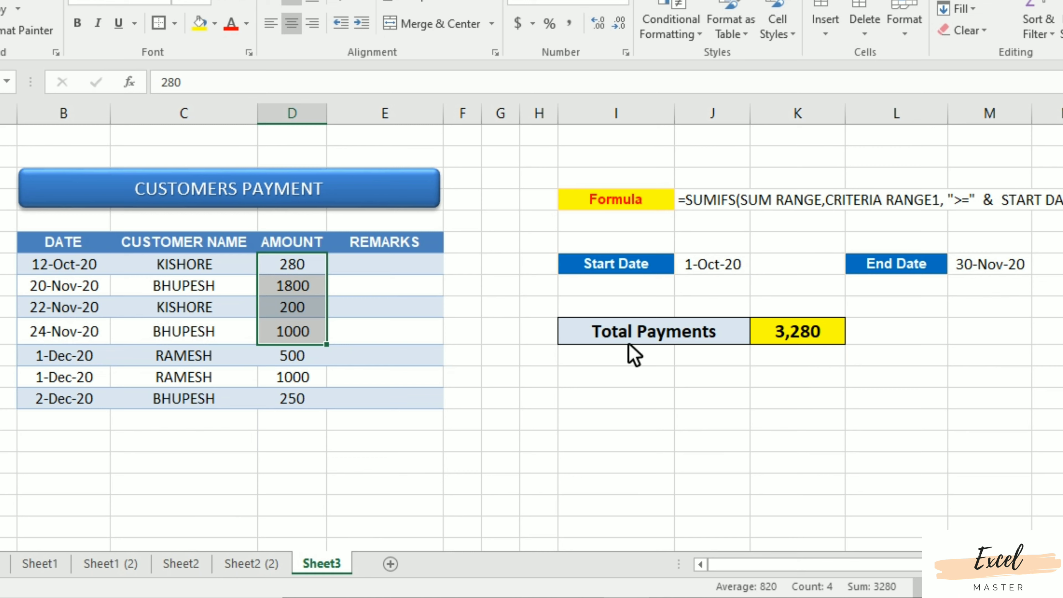
# Change the Start Date to 11/1 and the End Date to 12/4.
pyautogui.click(696, 273)
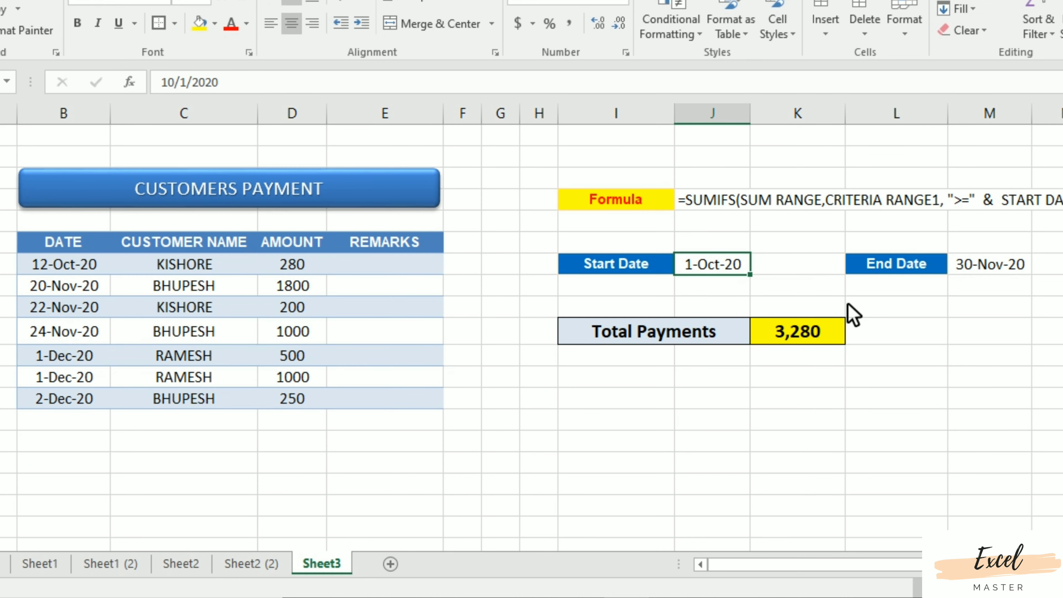
pyautogui.write('11/1')
pyautogui.press('Return')
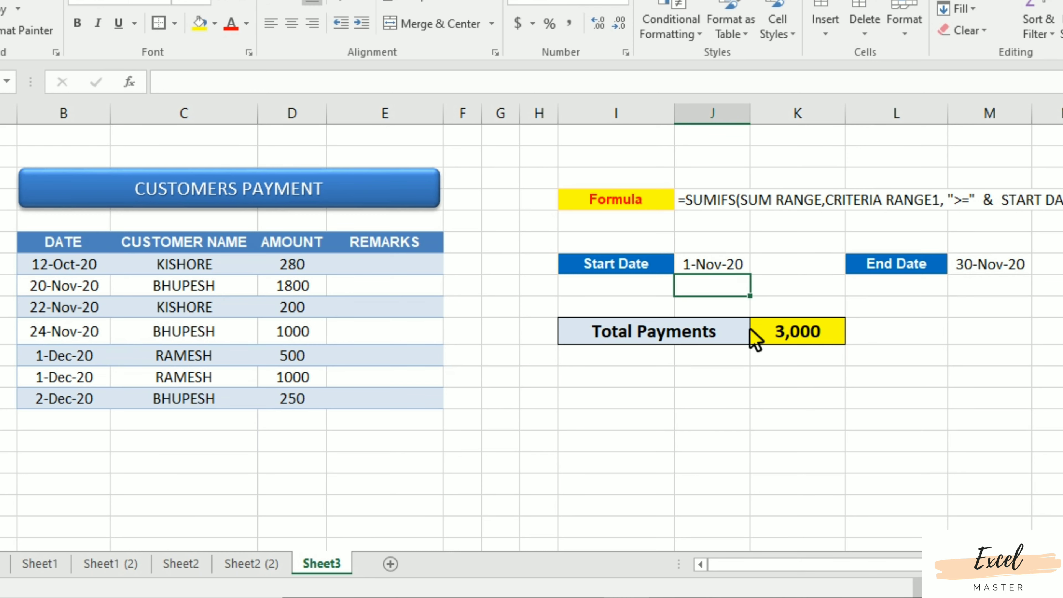
pyautogui.click(993, 270)
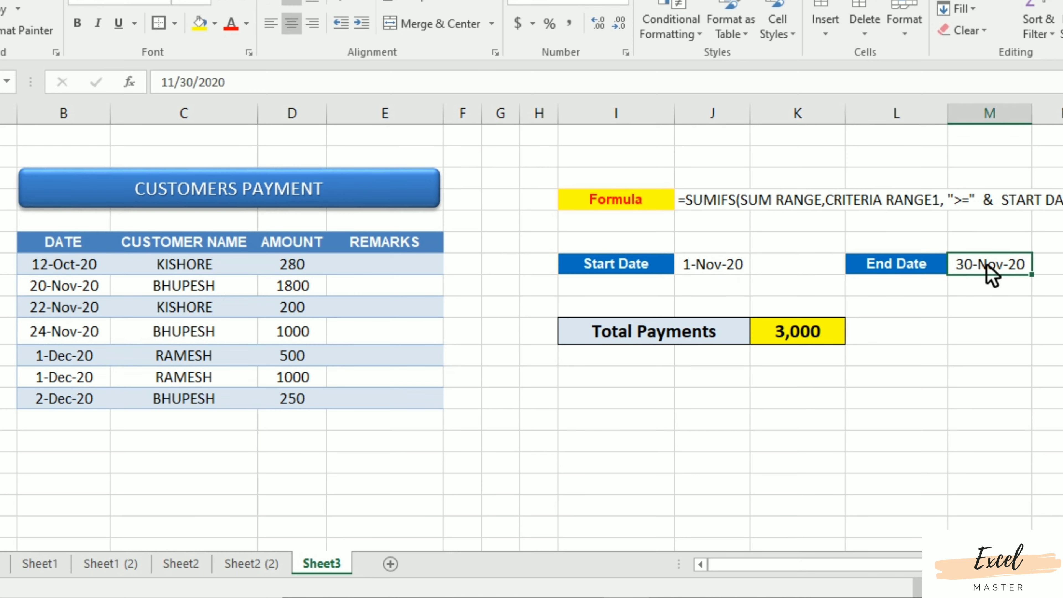
pyautogui.write('12/4')
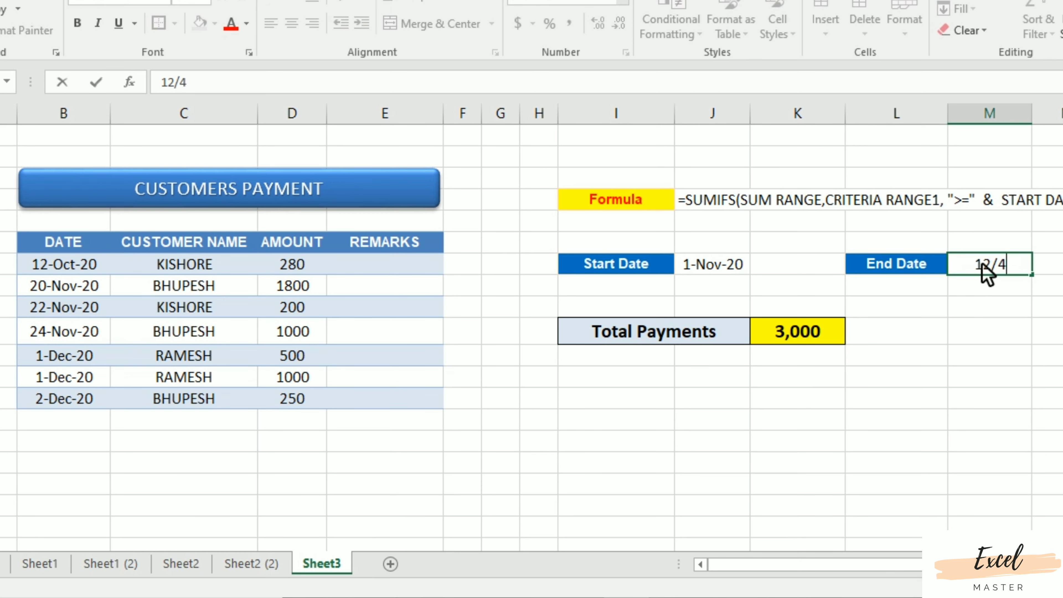
pyautogui.press('Return')
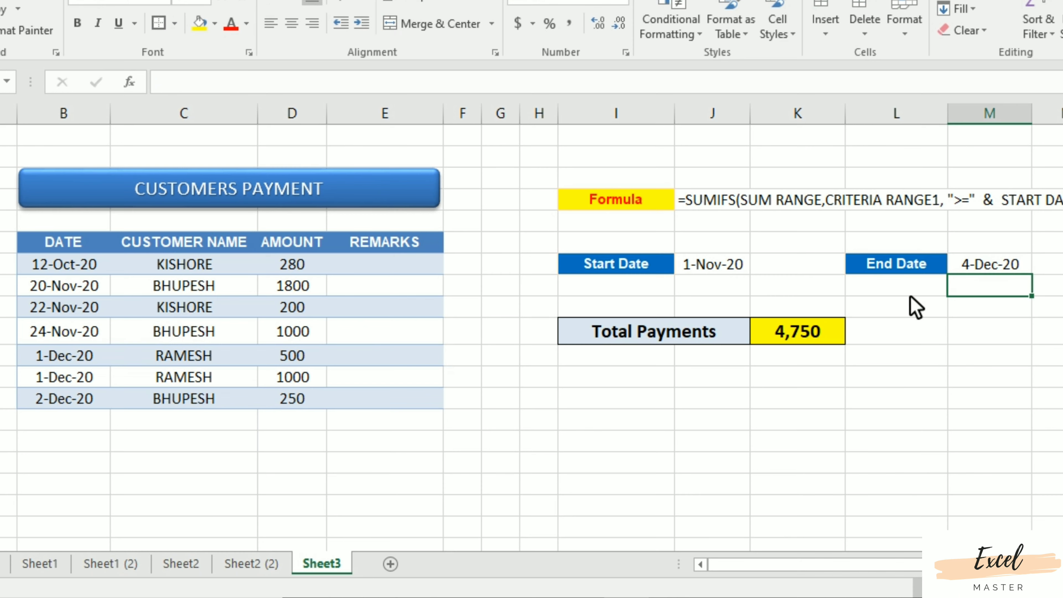
# Select the 20-Nov-20 to 2-Dec-20 dates and amounts to verify the 4,750 total.
pyautogui.click(67, 284)
pyautogui.moveTo(71, 316); pyautogui.dragTo(84, 400)
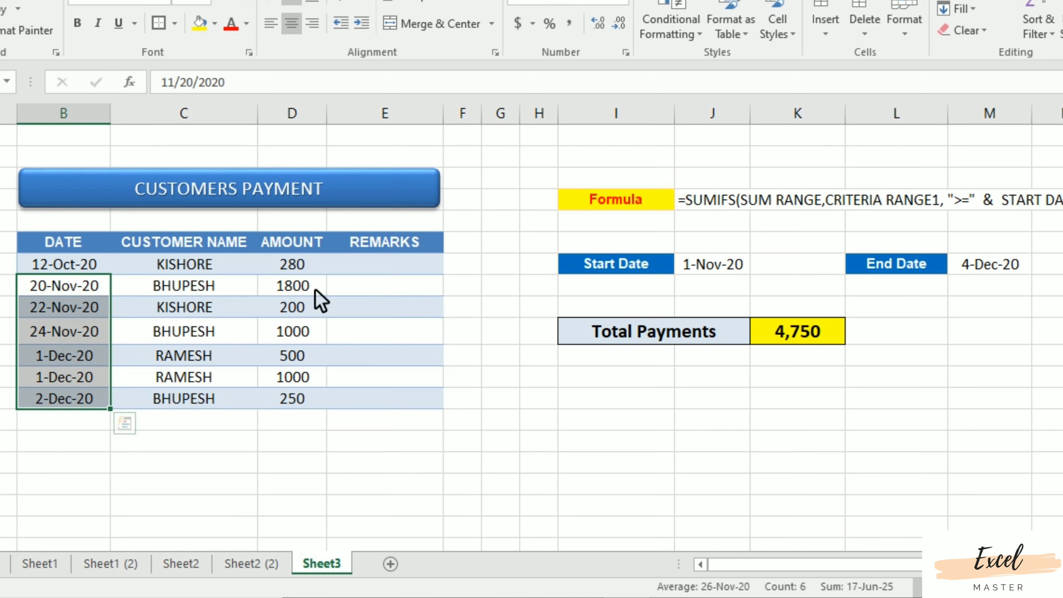
pyautogui.moveTo(314, 289); pyautogui.dragTo(315, 398)
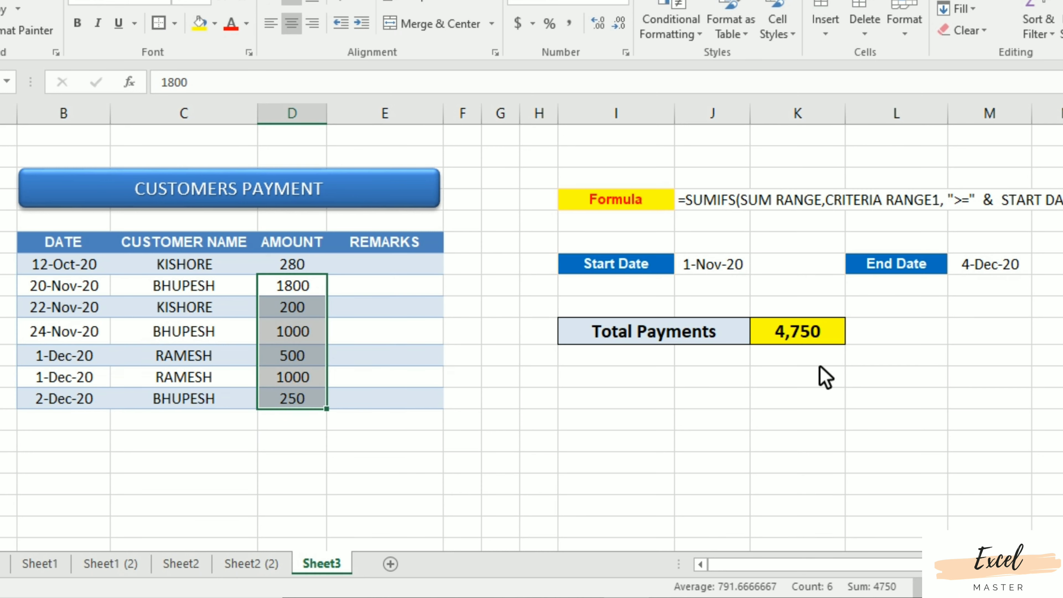
pyautogui.click(601, 443)
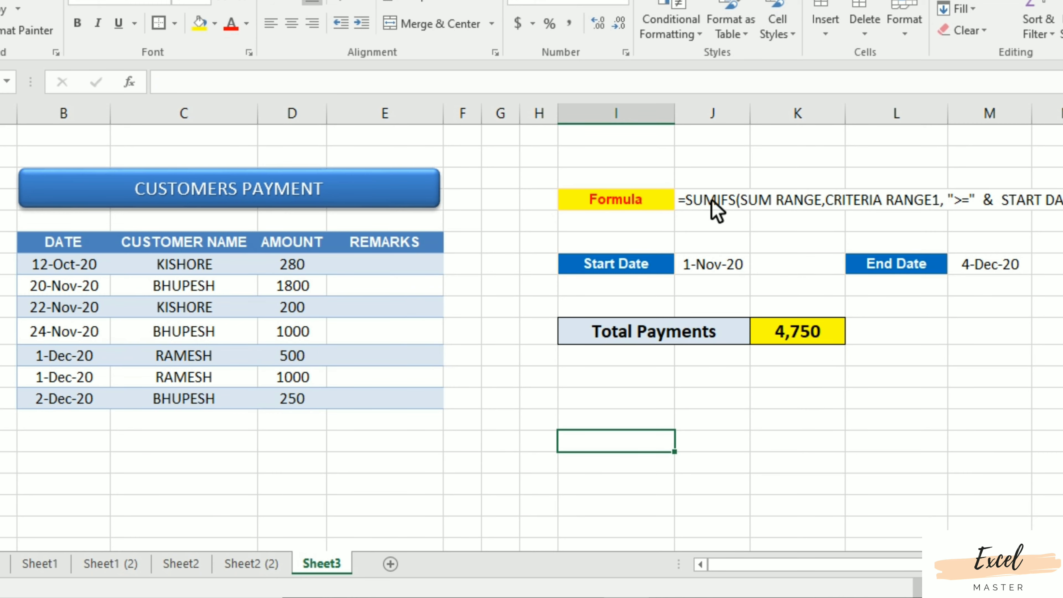
pyautogui.click(716, 212)
pyautogui.moveTo(850, 582); pyautogui.dragTo(889, 573)
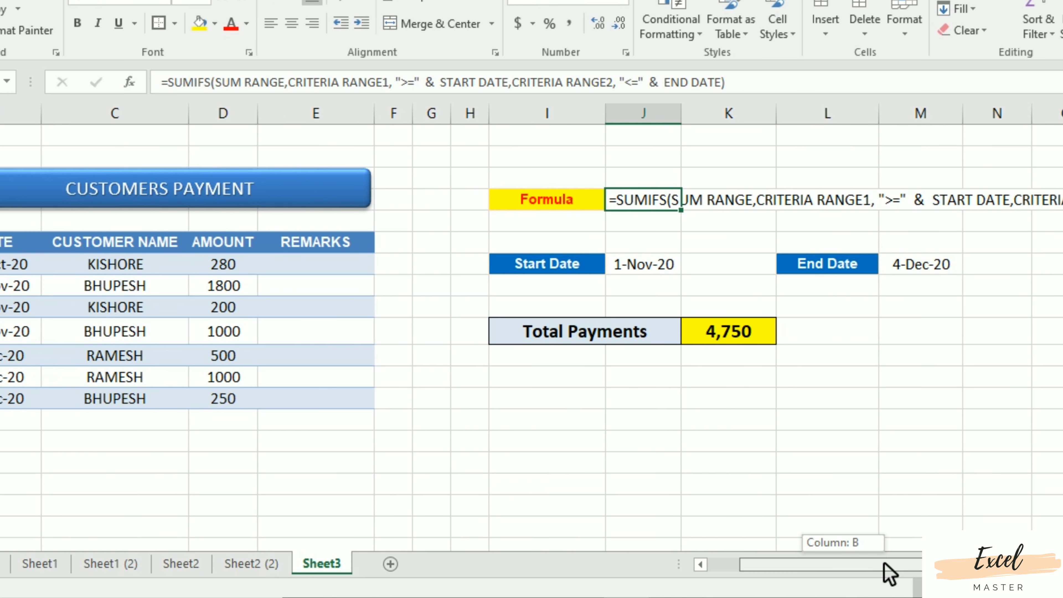
pyautogui.click(847, 441)
pyautogui.hscroll(3, 962, 513)
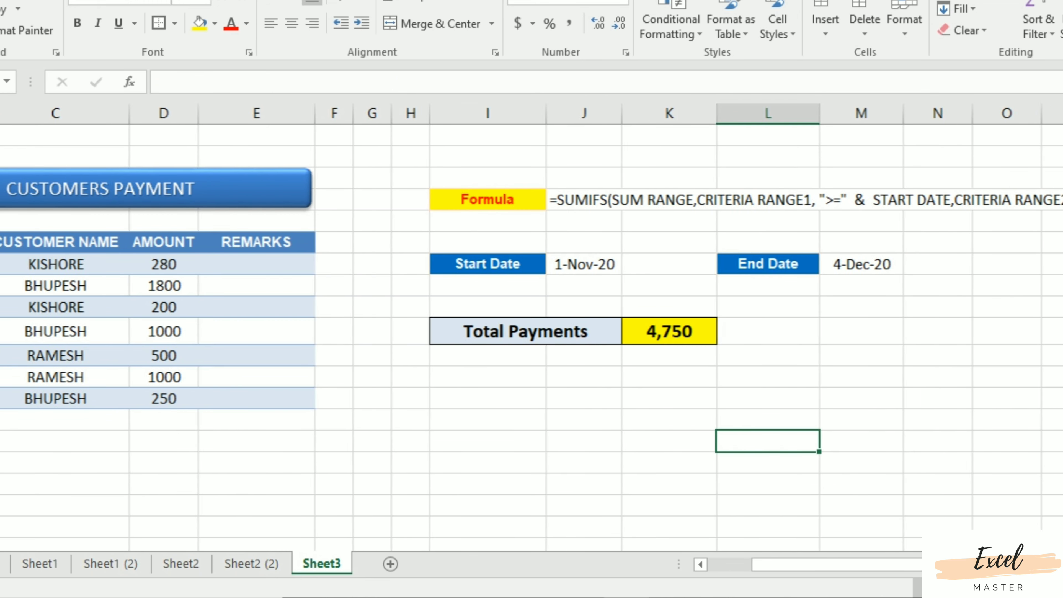
pyautogui.click(337, 198)
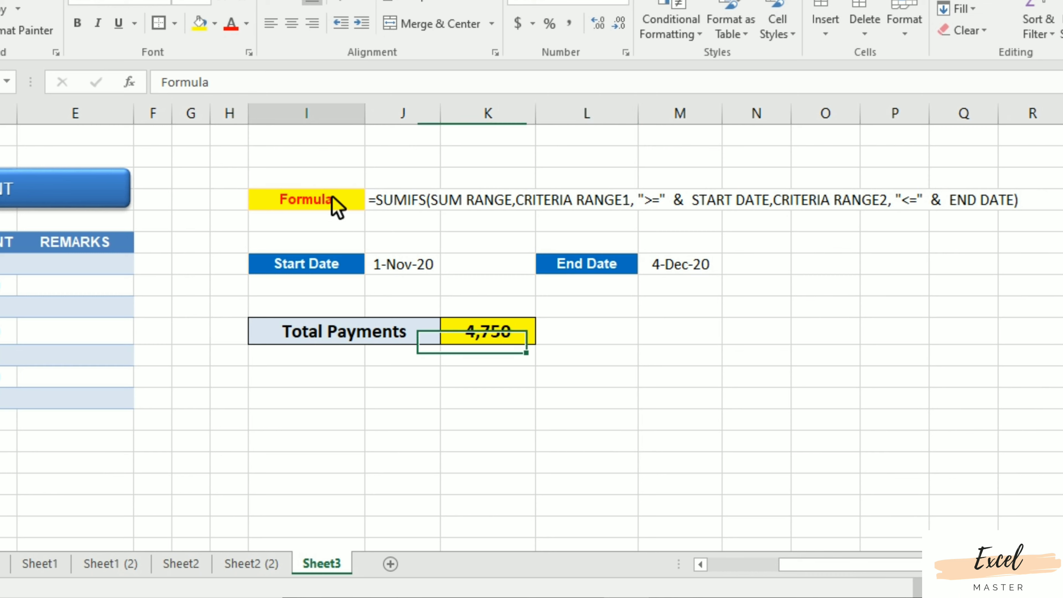
pyautogui.click(403, 202)
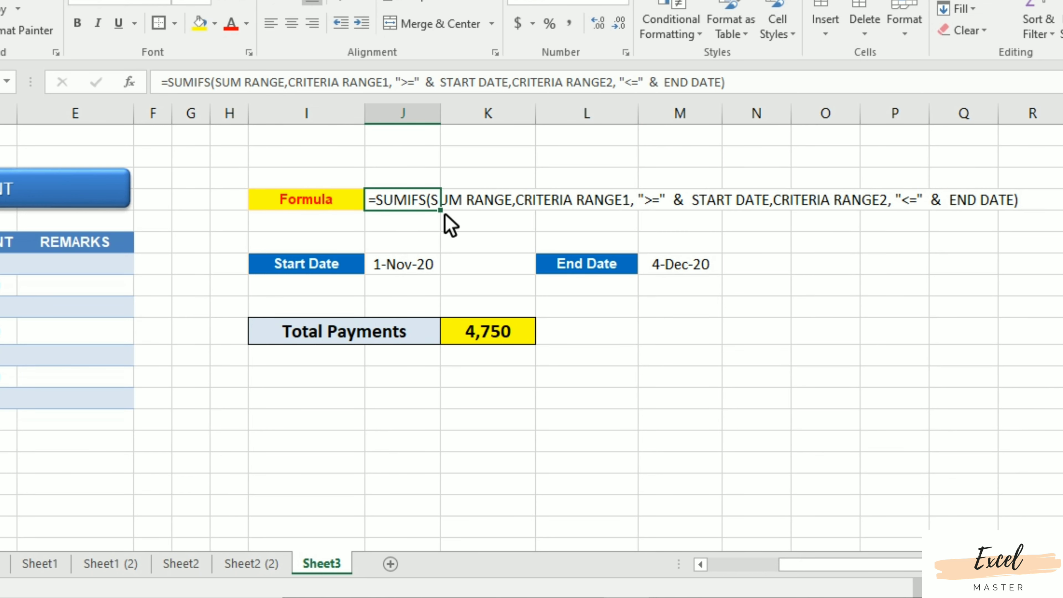
pyautogui.click(436, 245)
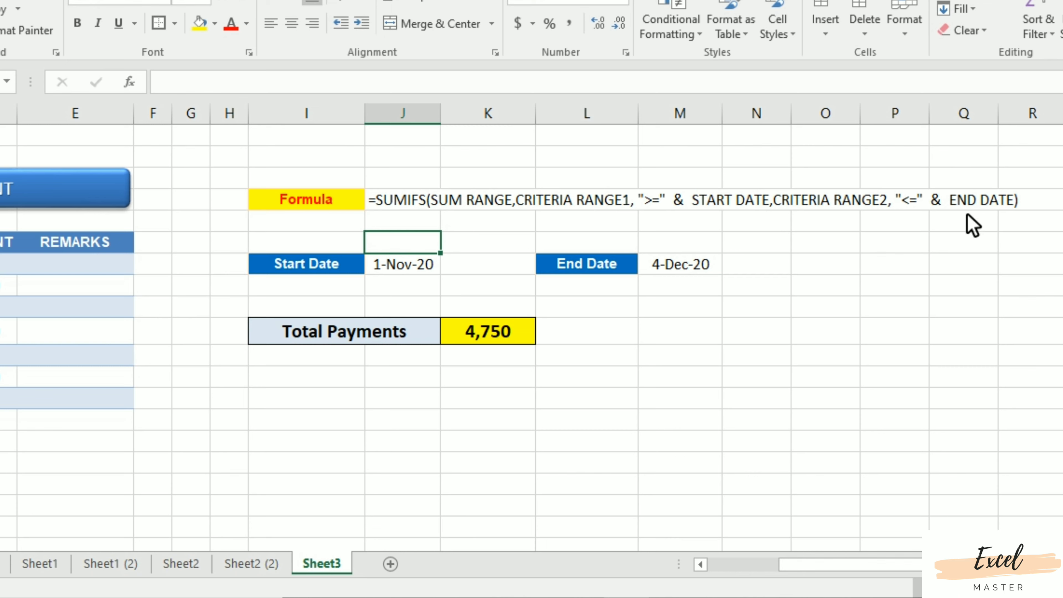
pyautogui.moveTo(871, 564); pyautogui.dragTo(753, 566)
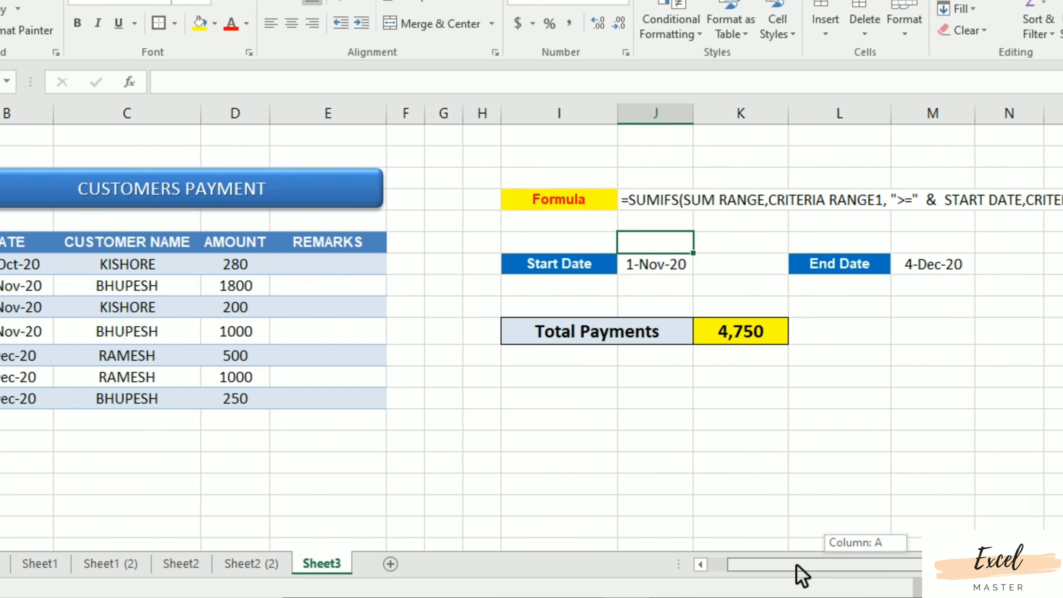
pyautogui.click(480, 506)
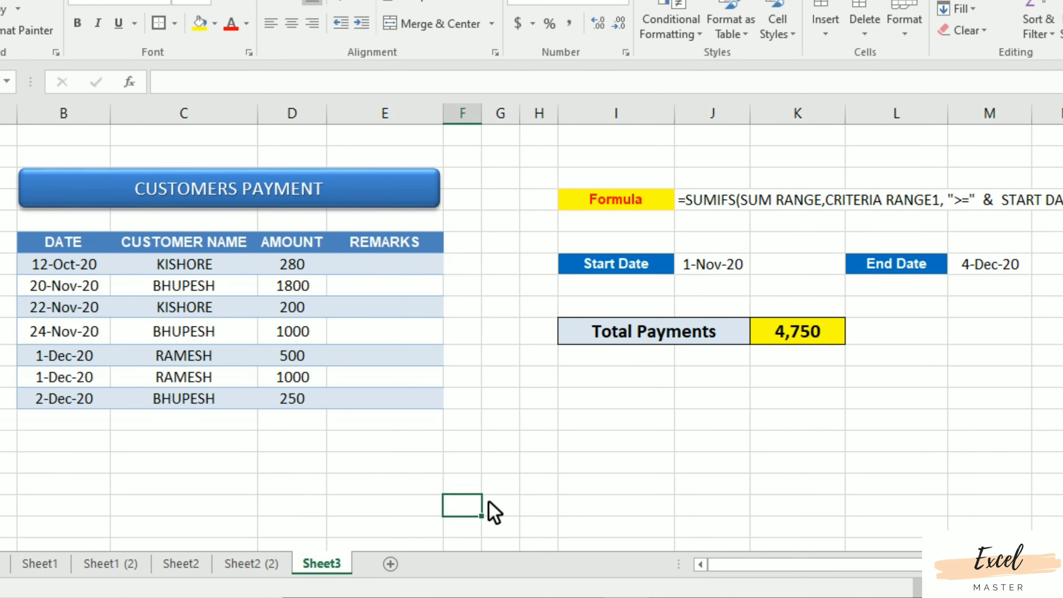